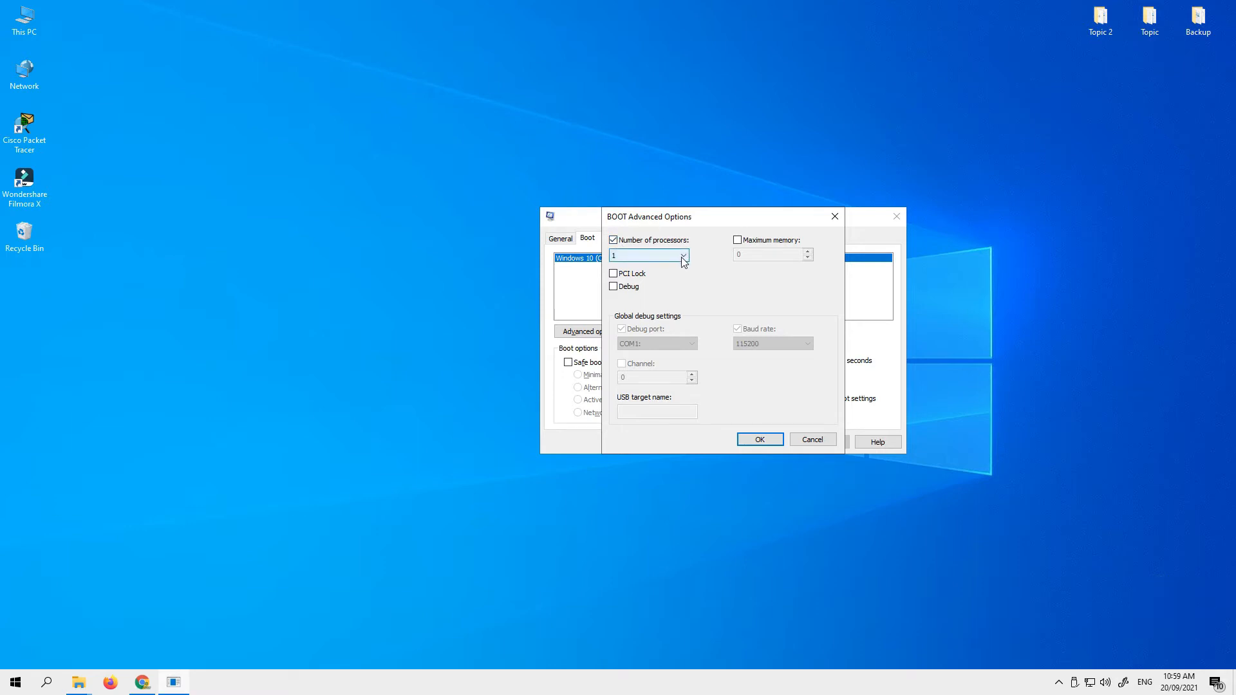
# - Set the number of processors to 4 in the advanced boot options, apply the change, and dismiss the restart prompt
pyautogui.click(683, 256)
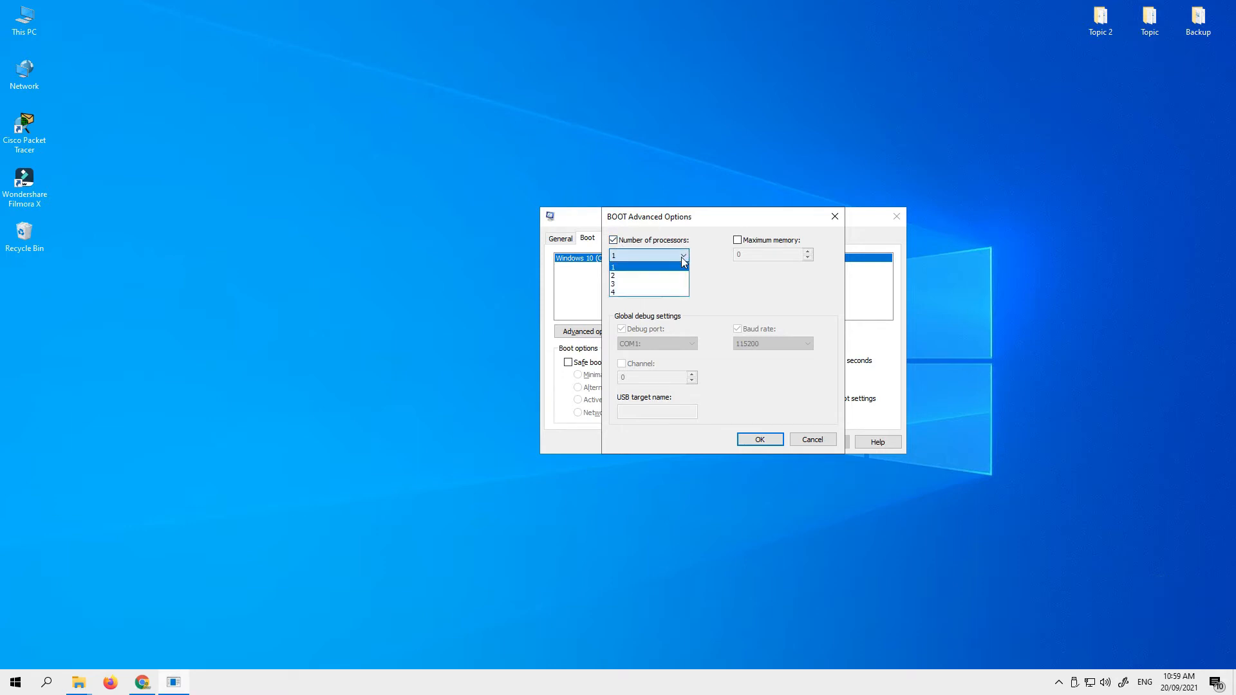
pyautogui.click(627, 293)
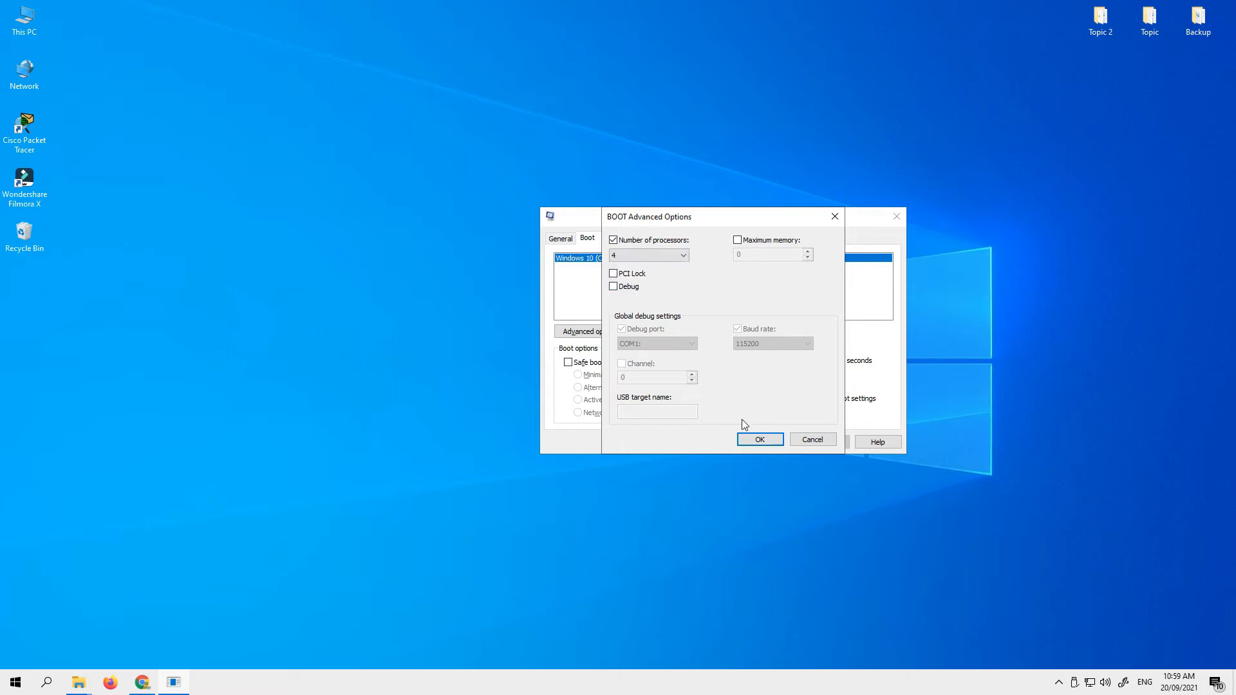
pyautogui.click(759, 441)
pyautogui.click(824, 443)
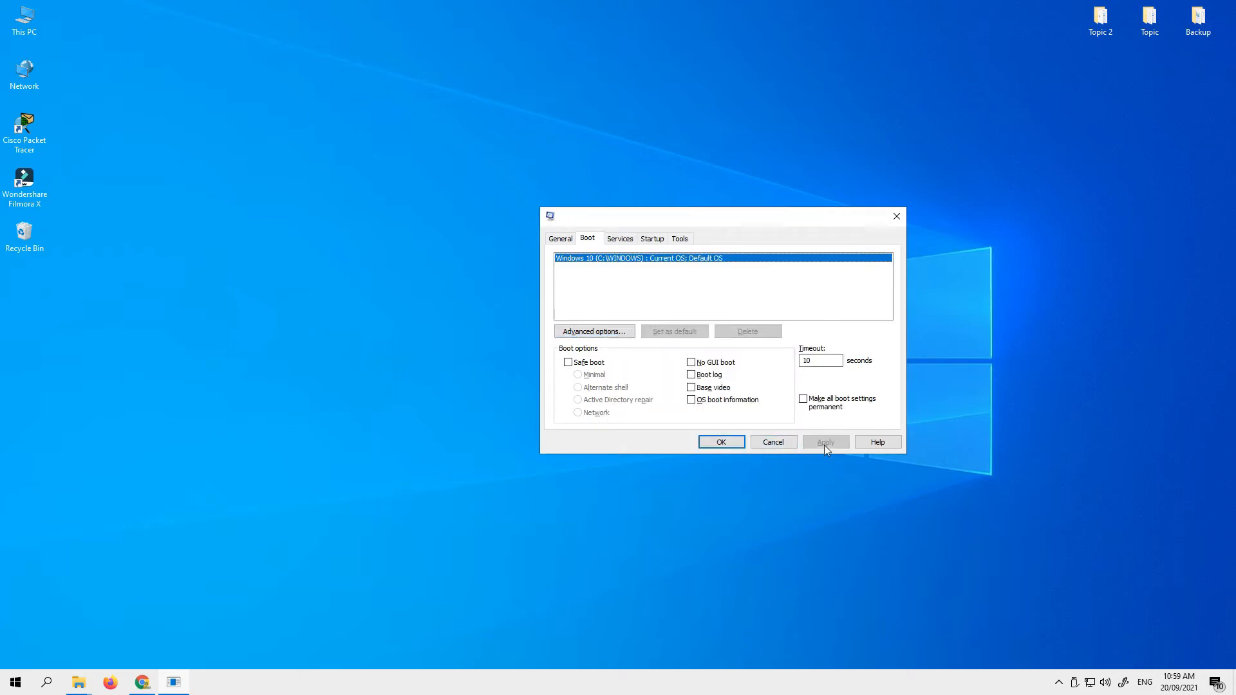
pyautogui.click(721, 443)
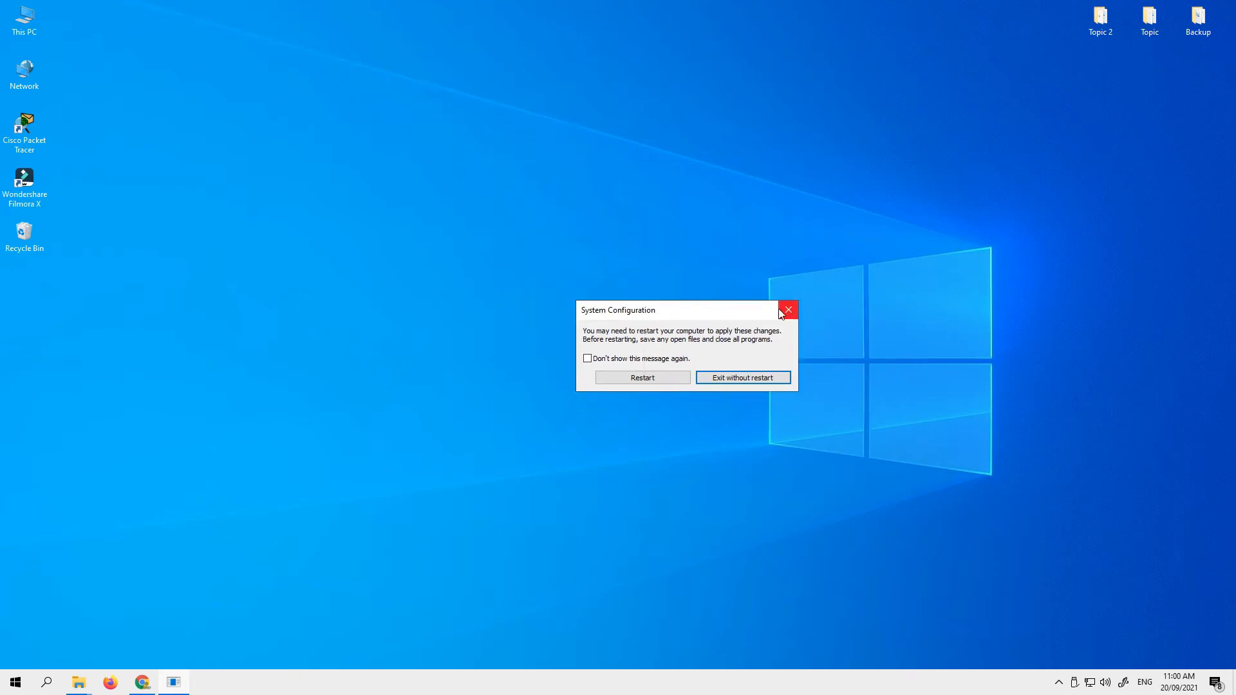
pyautogui.click(789, 312)
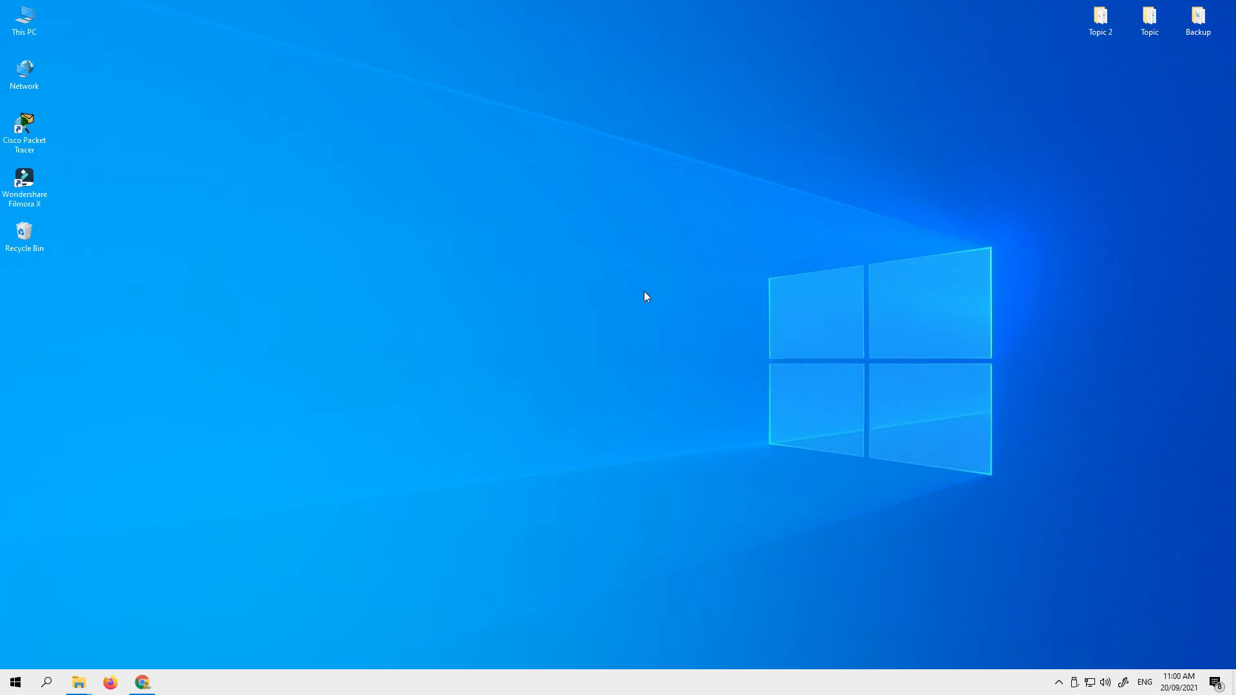
# - Find and open Performance Monitor through Windows search and maximize its window
pyautogui.click(47, 684)
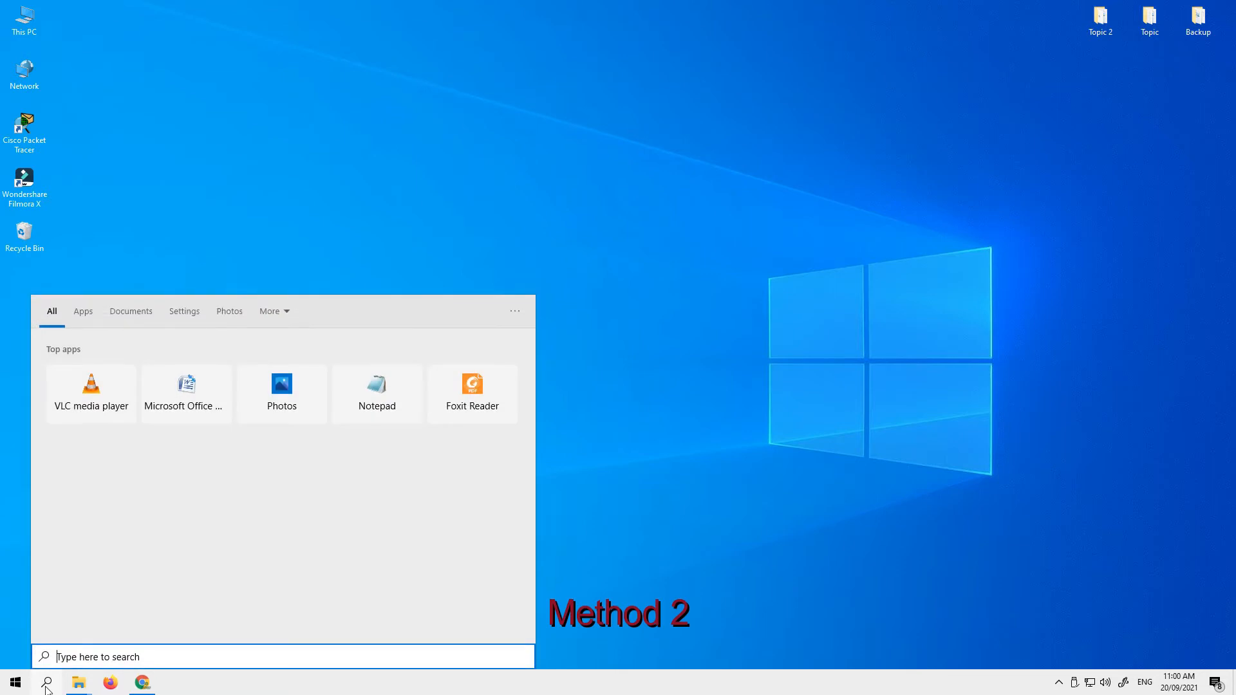
pyautogui.write('per')
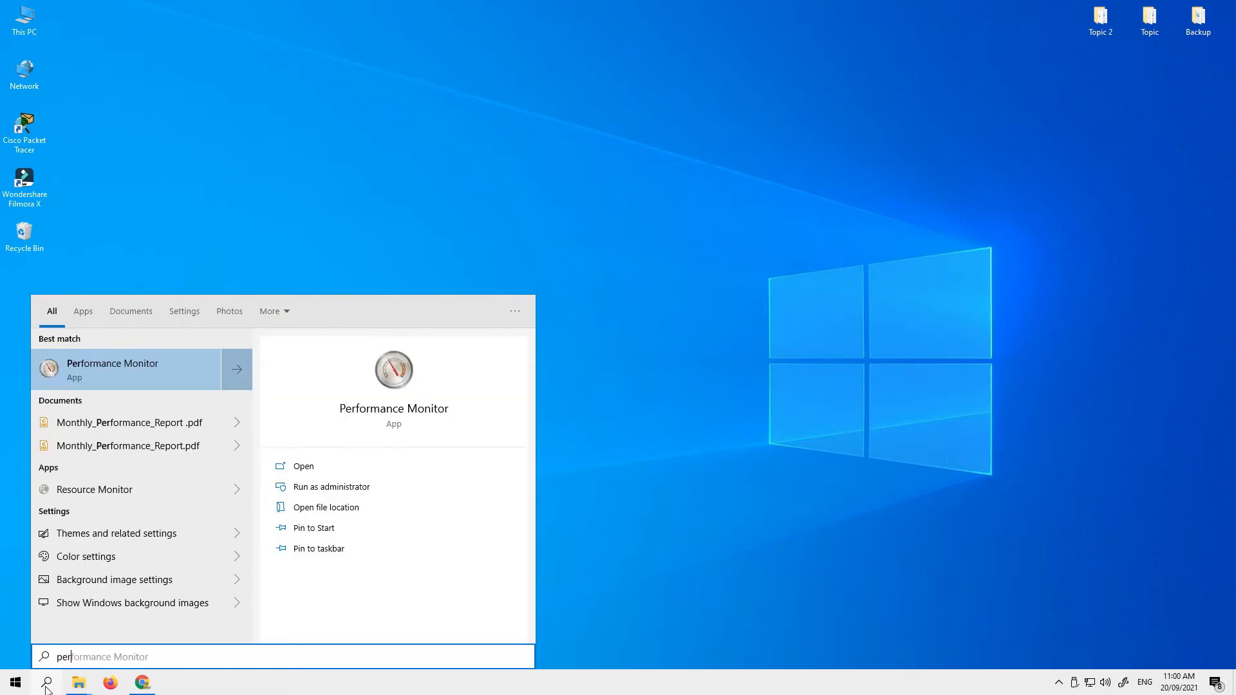
pyautogui.click(138, 366)
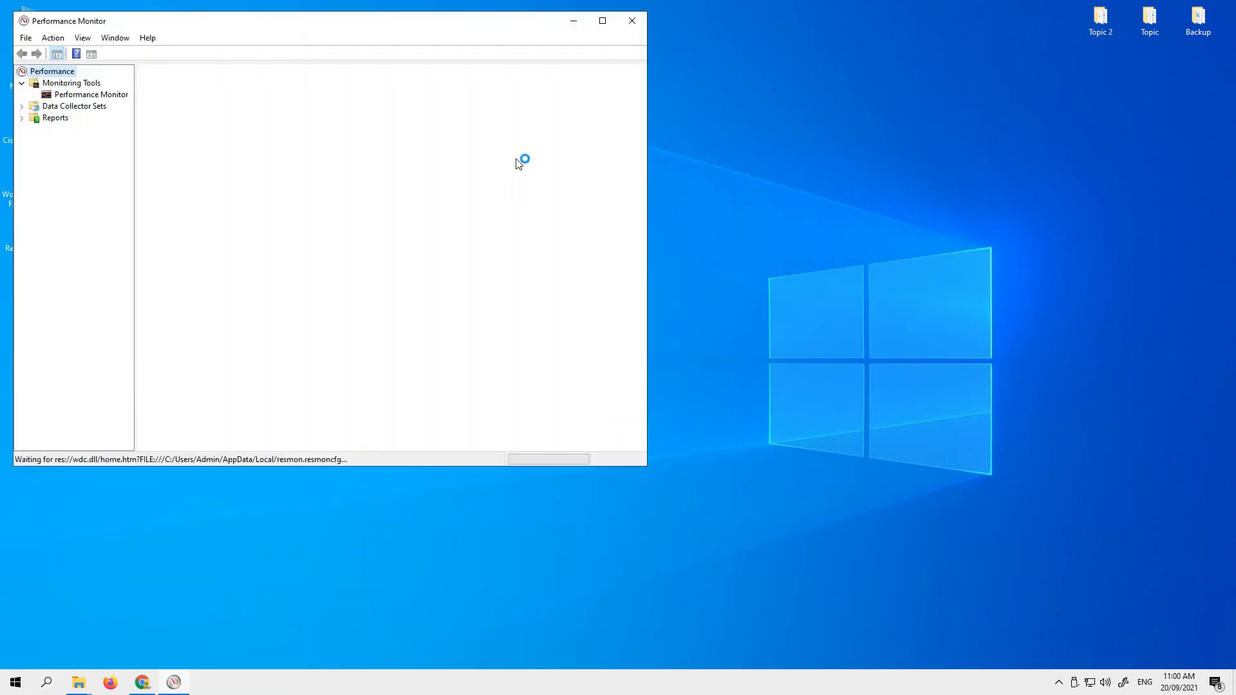
pyautogui.click(604, 19)
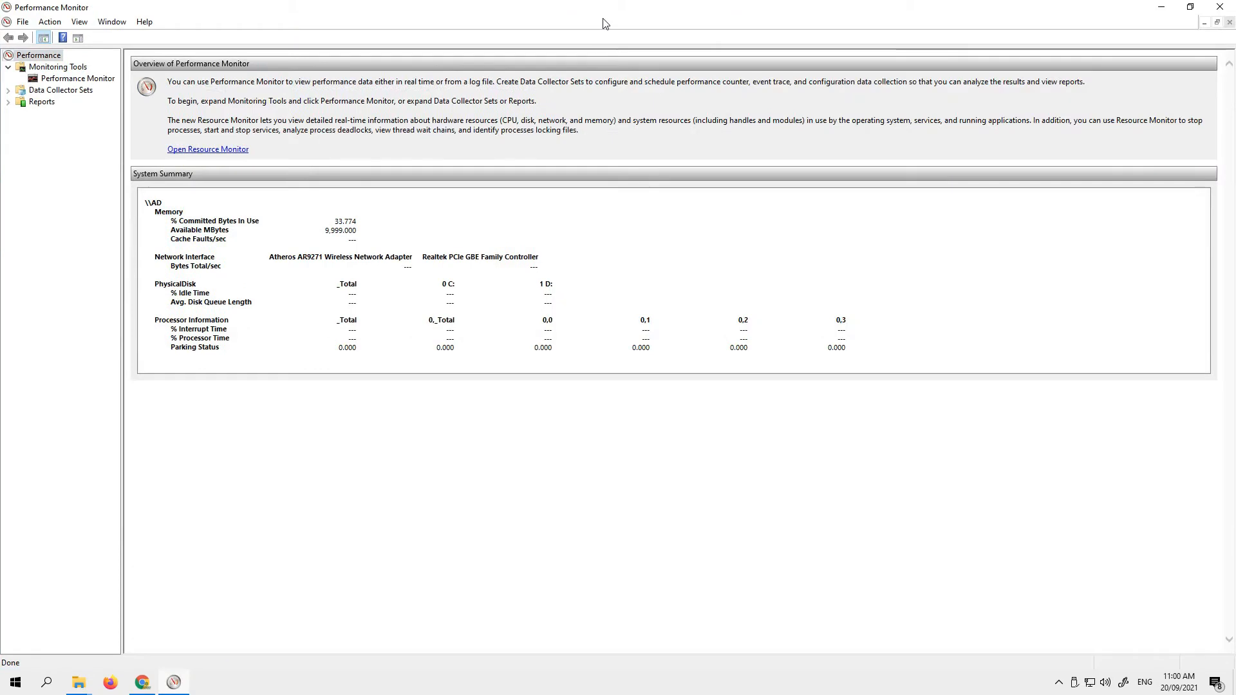
# - Start creating a new data collector set under the User Defined data collector sets
pyautogui.click(51, 94)
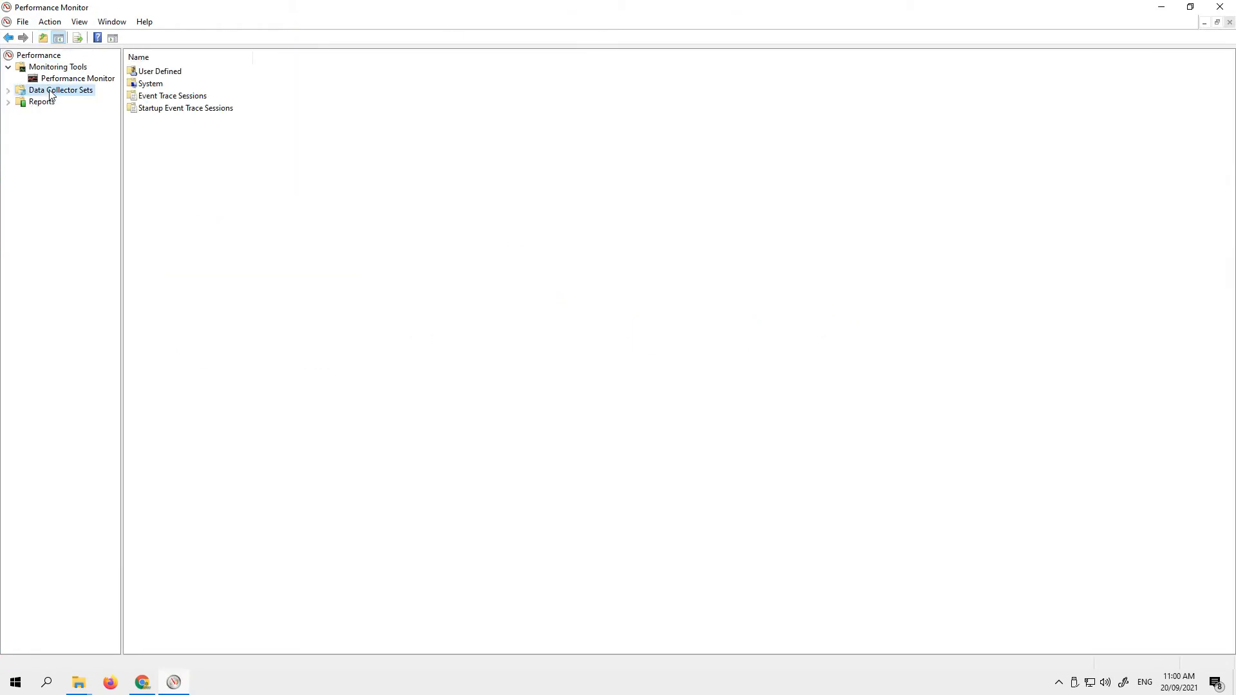
pyautogui.click(8, 91)
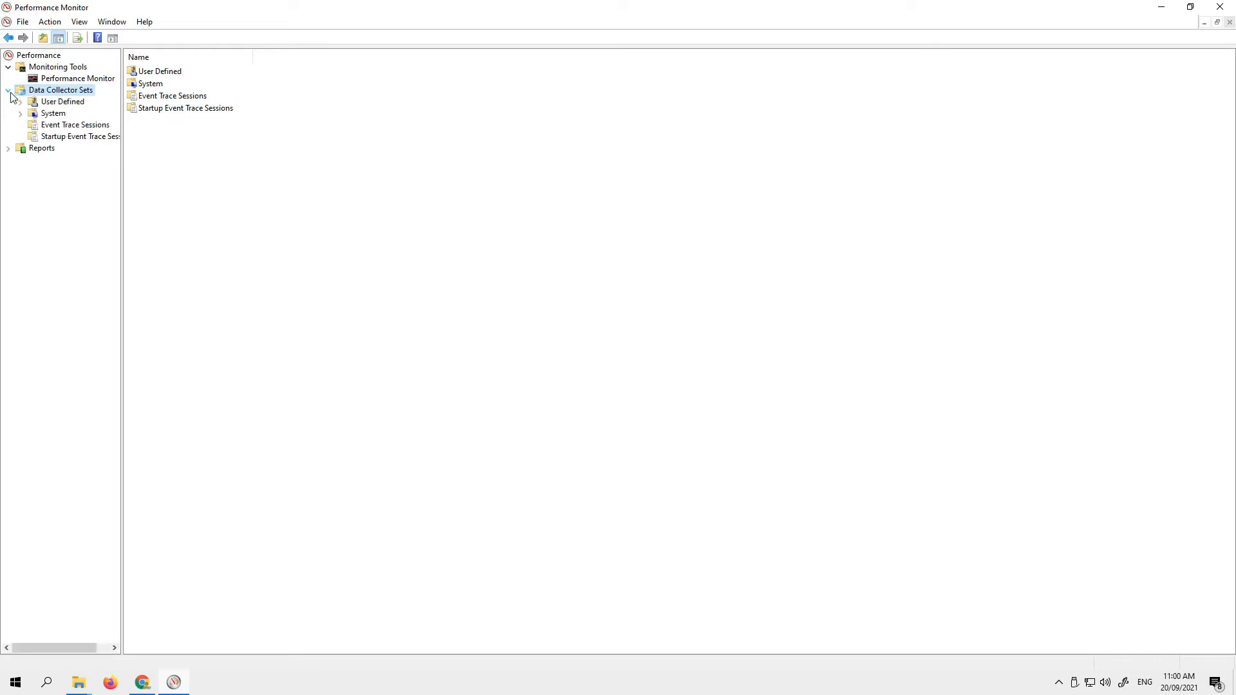
pyautogui.click(64, 103)
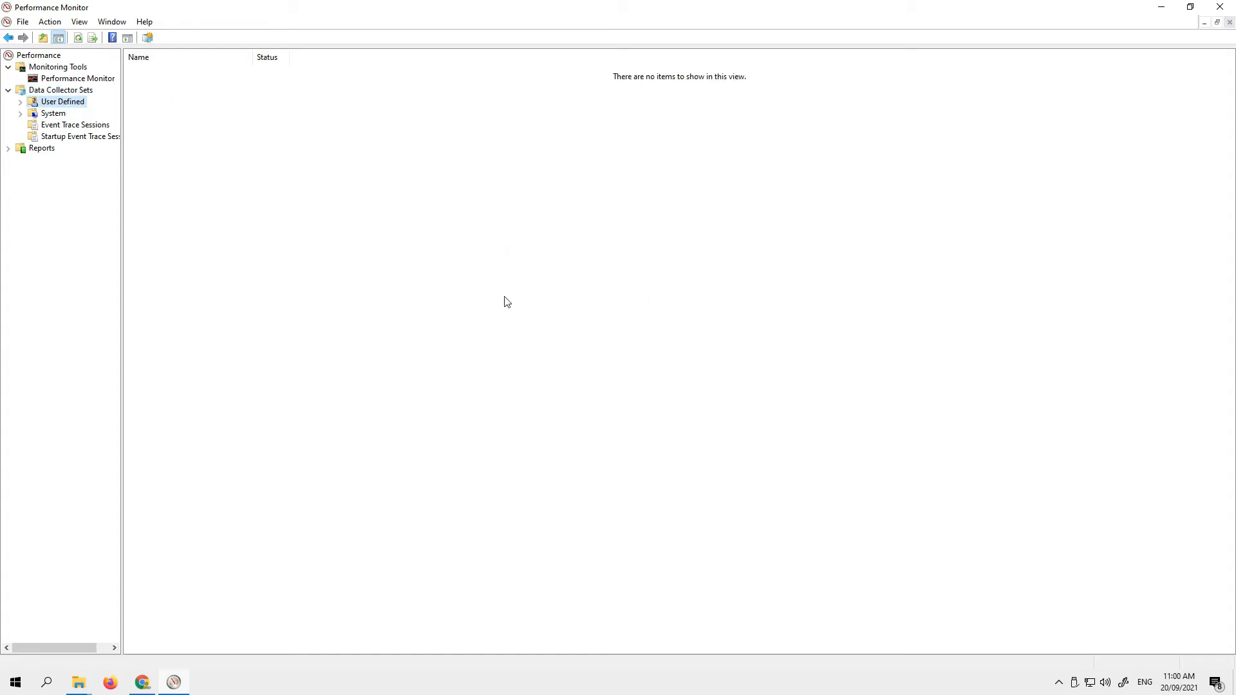
pyautogui.rightClick(496, 273)
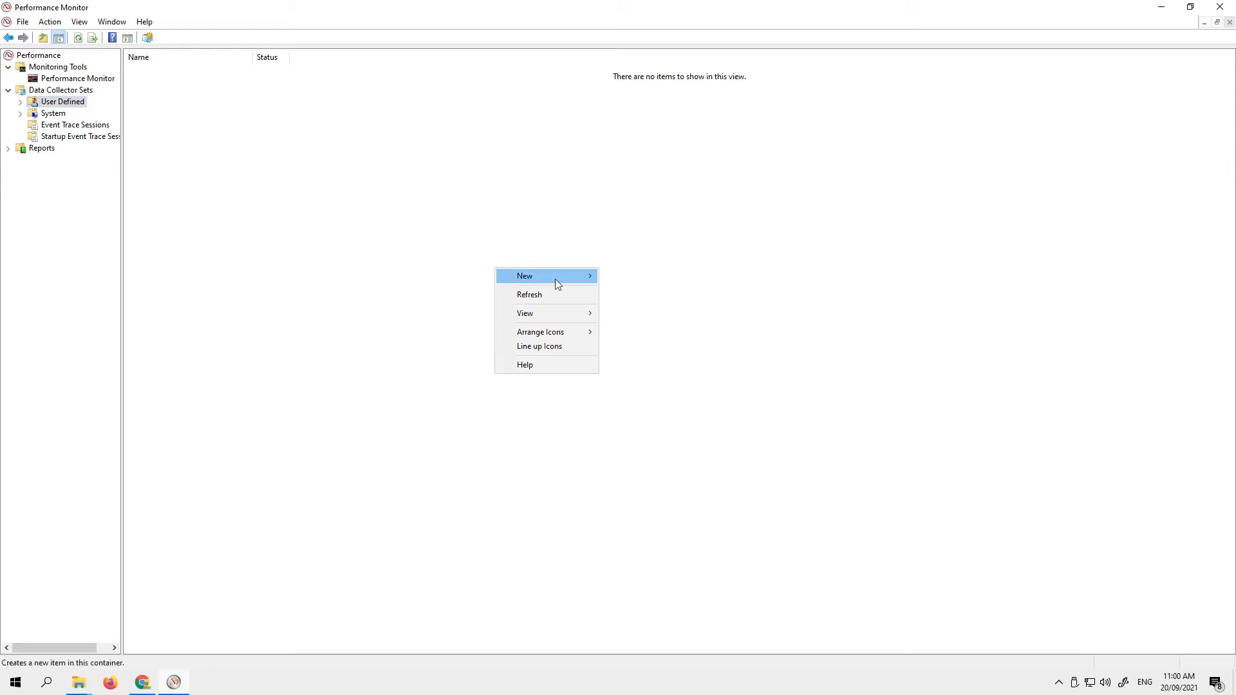
pyautogui.moveTo(554, 279)
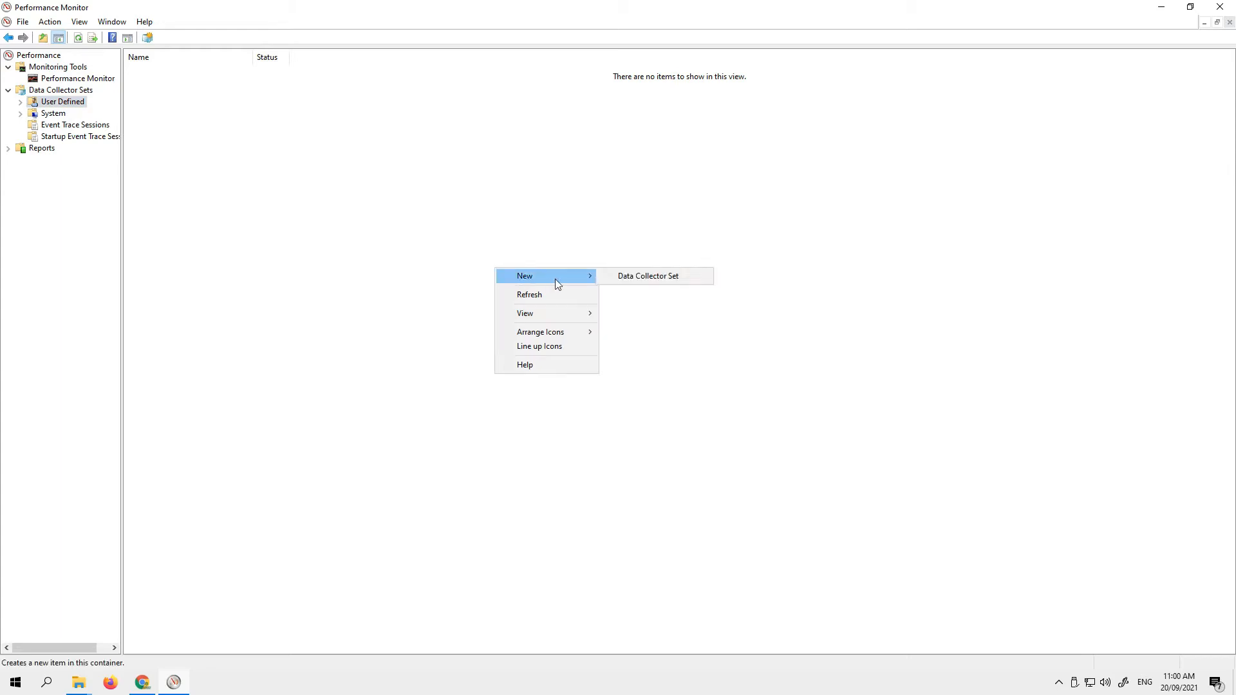
pyautogui.click(637, 276)
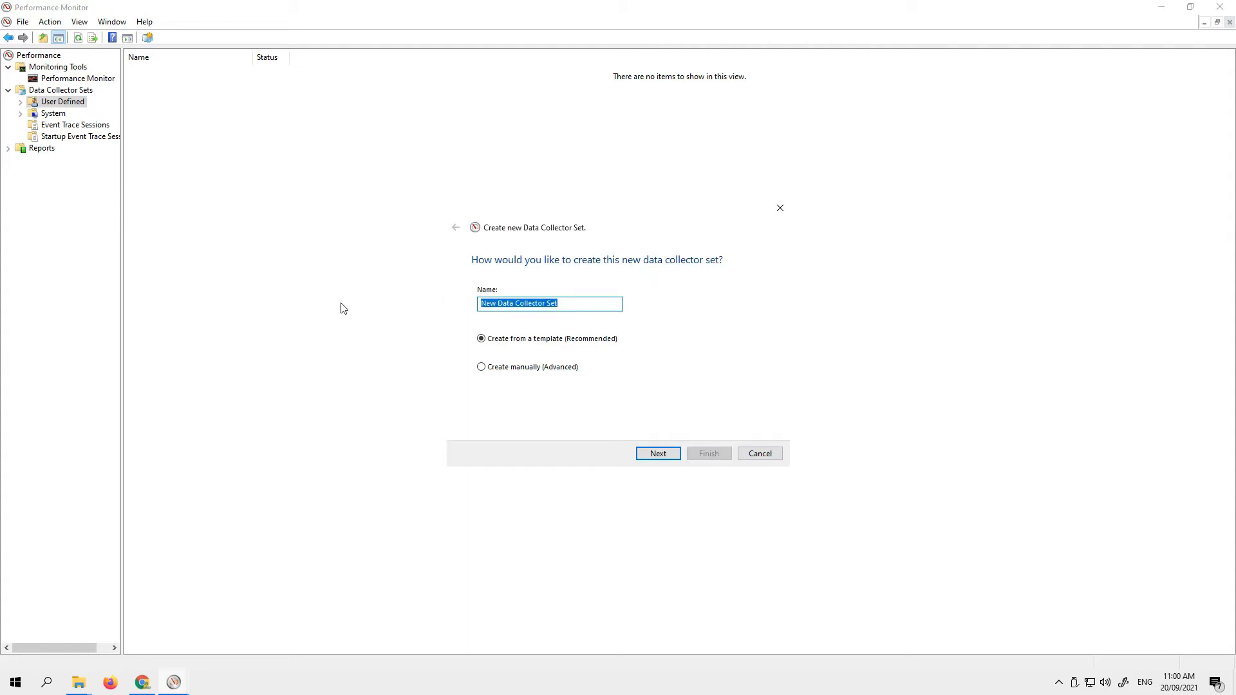
# - Name the data collector set "CPU Faster" and choose to create it manually
pyautogui.press('BackSpace')
pyautogui.write('CPU ')
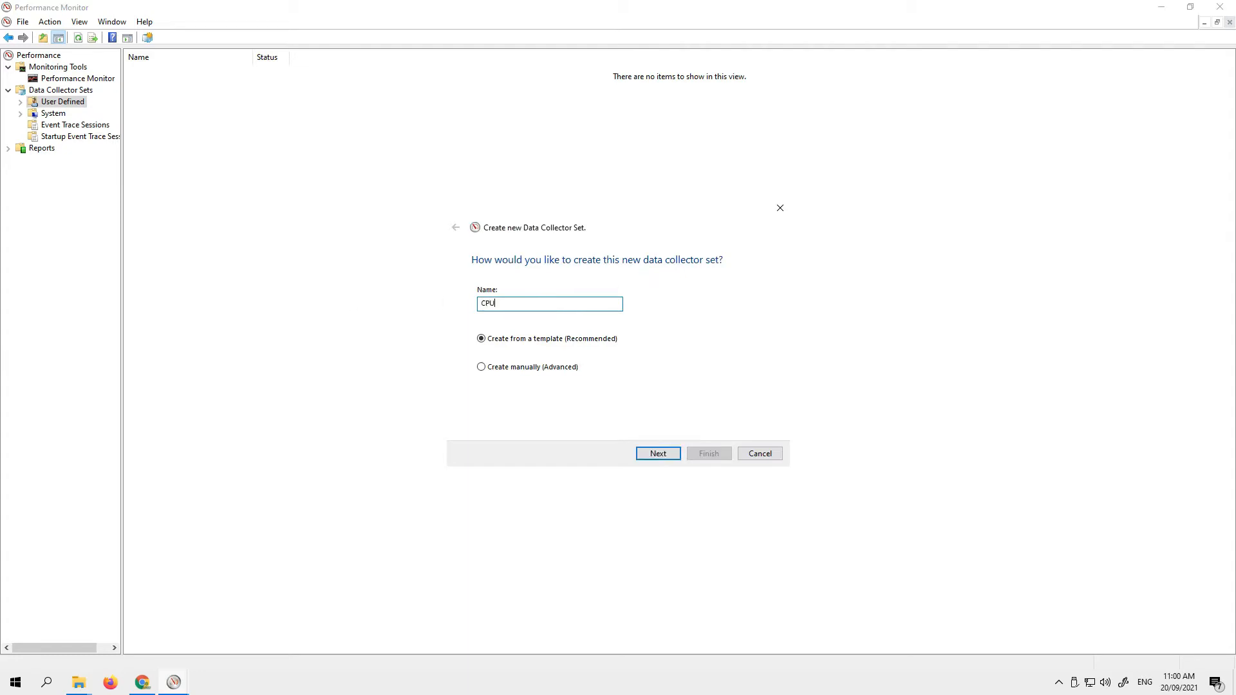
pyautogui.write('Faster')
pyautogui.click(656, 457)
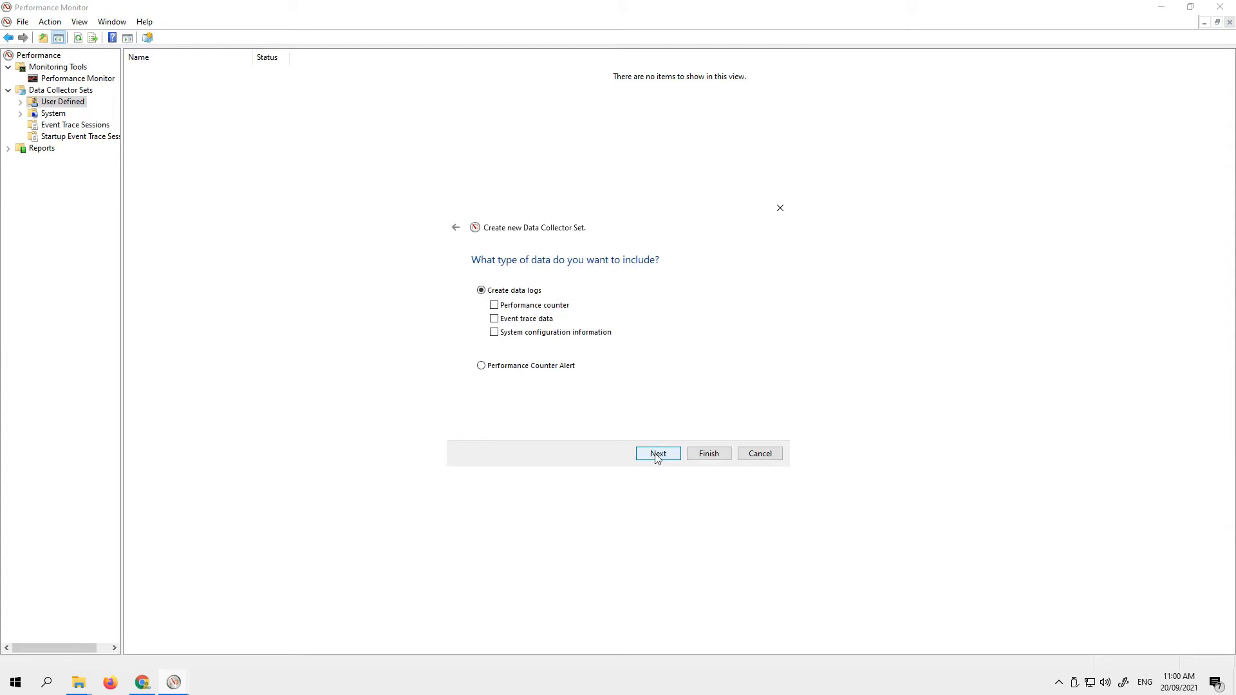
# - Include performance counter data logs in the set and open the selection of counters to add
pyautogui.click(499, 307)
pyautogui.click(662, 454)
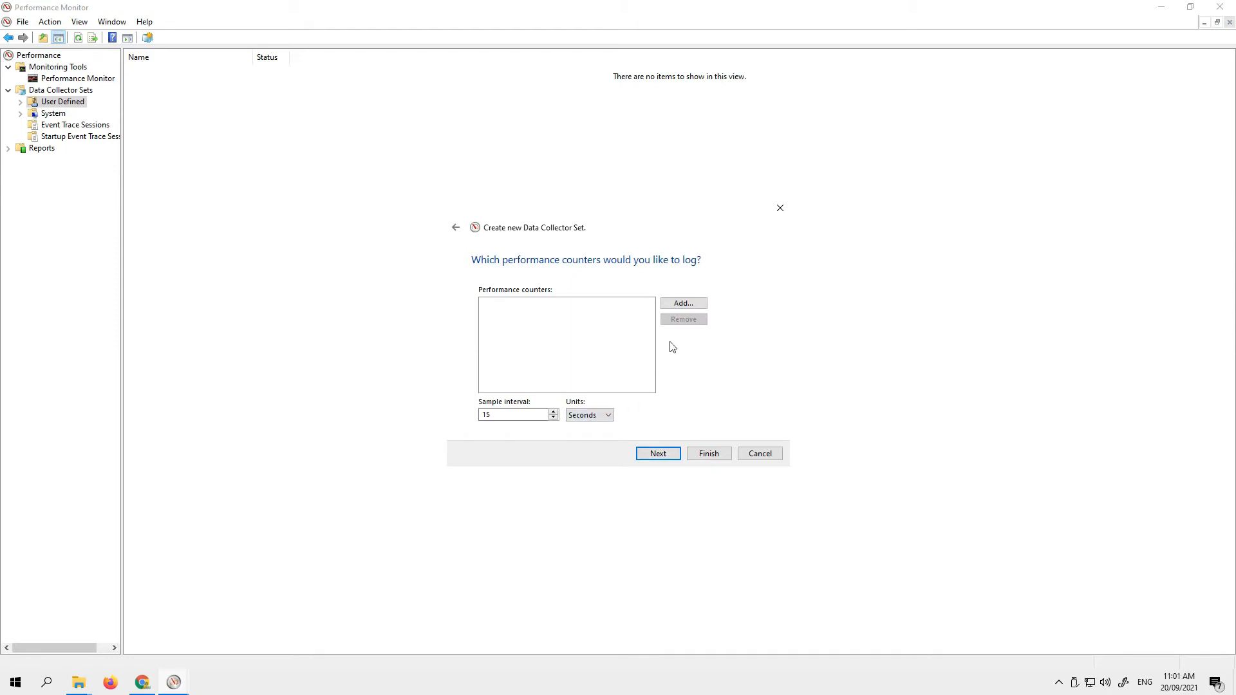
pyautogui.click(683, 303)
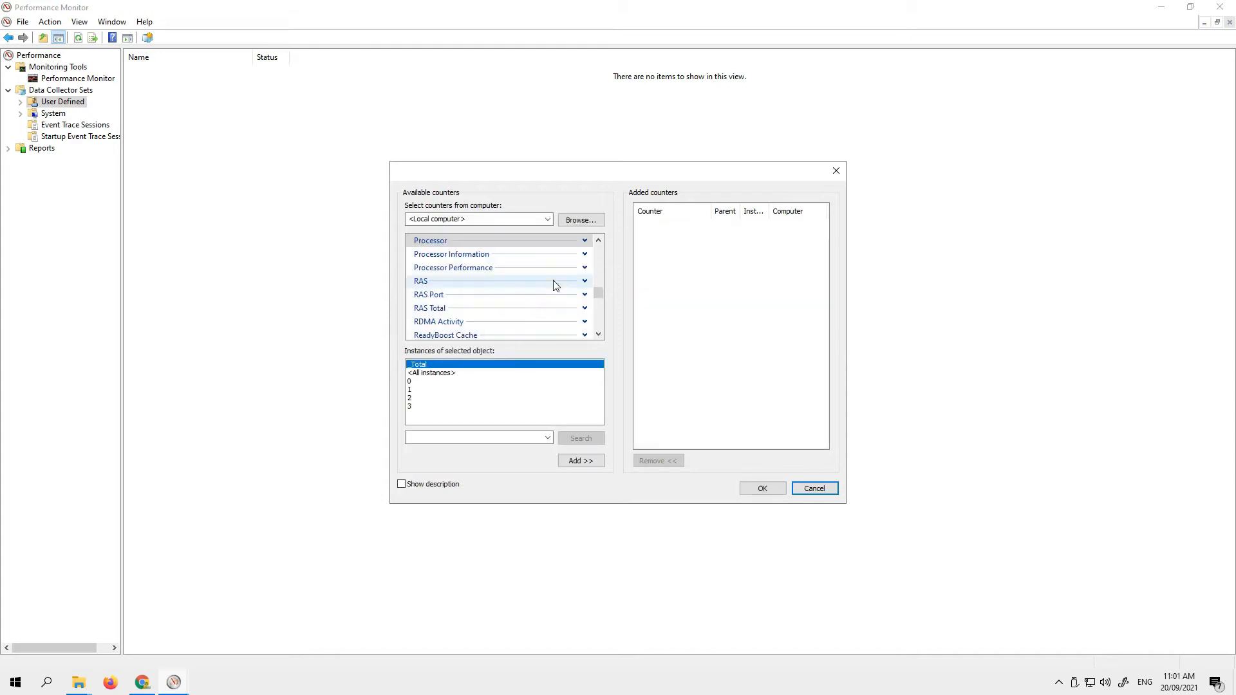
# - Look through the available counters of the local computer for the Processor object
pyautogui.scroll(-4, 540, 291)
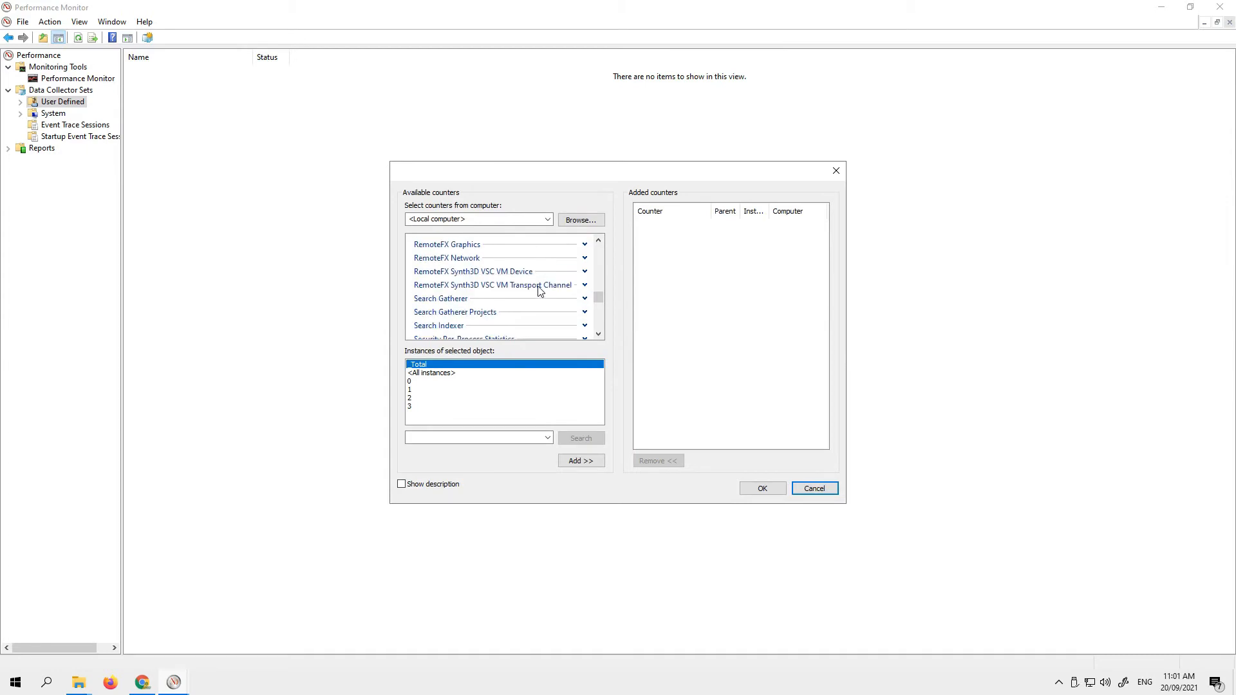
pyautogui.scroll(-6, 490, 313)
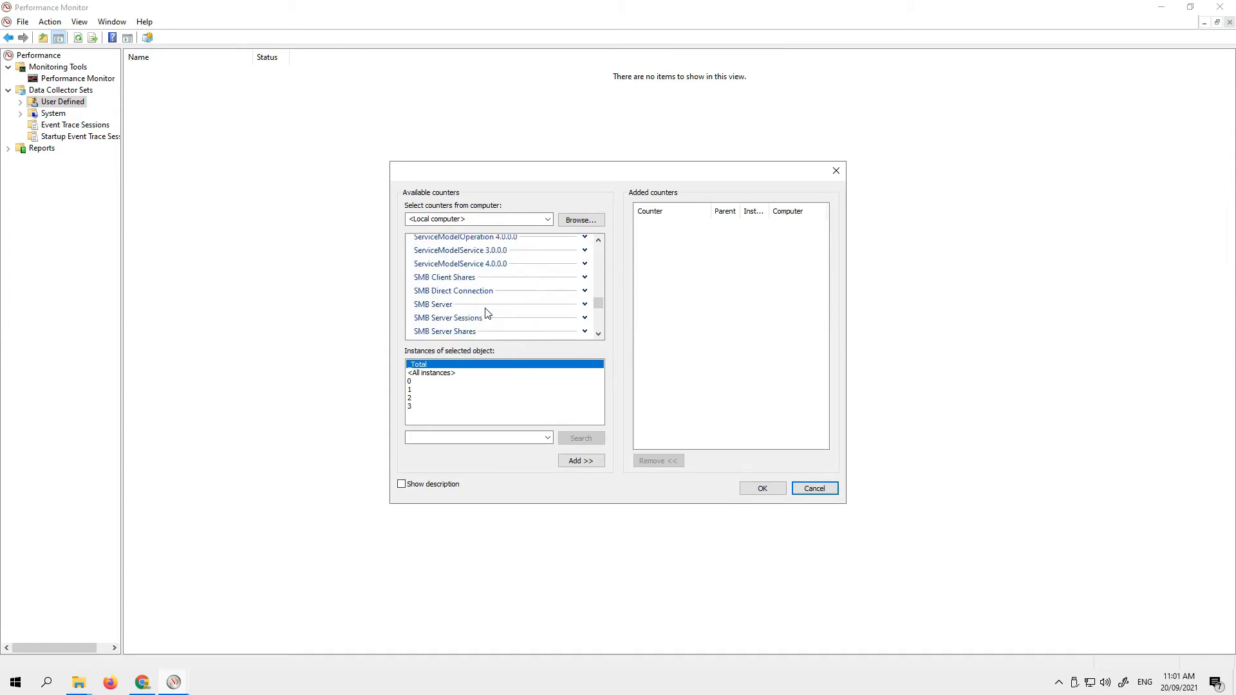
pyautogui.scroll(-5, 487, 313)
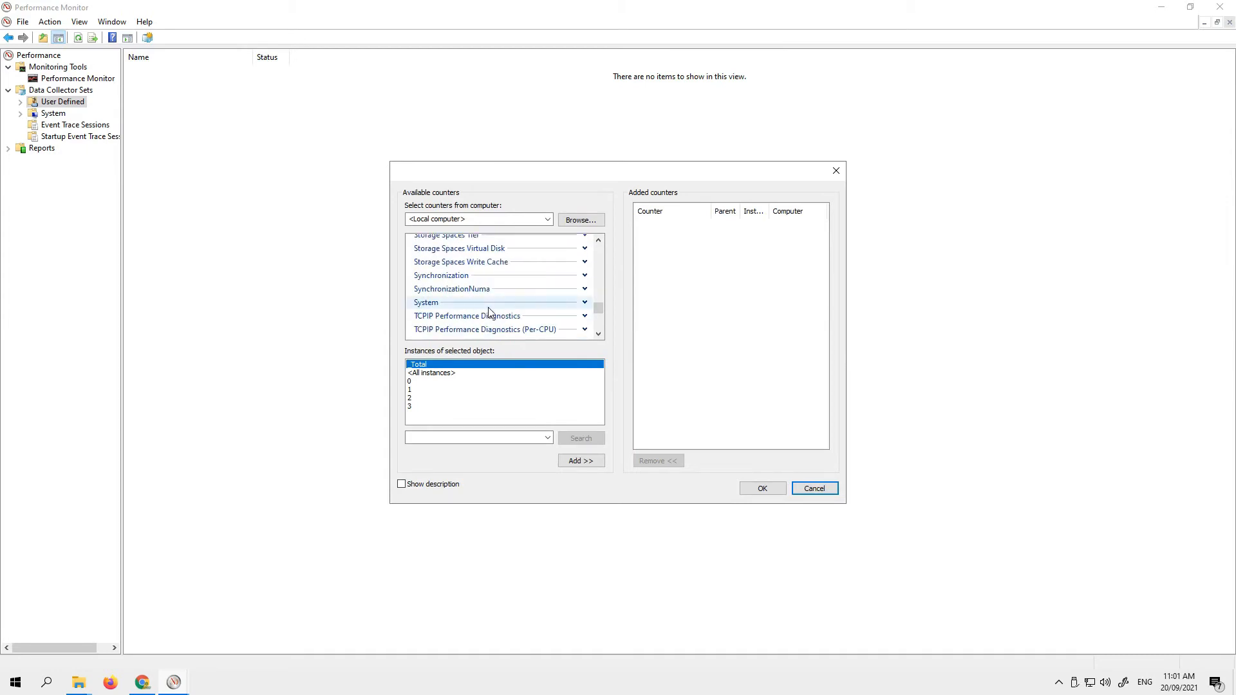
pyautogui.click(472, 289)
pyautogui.scroll(6, 472, 296)
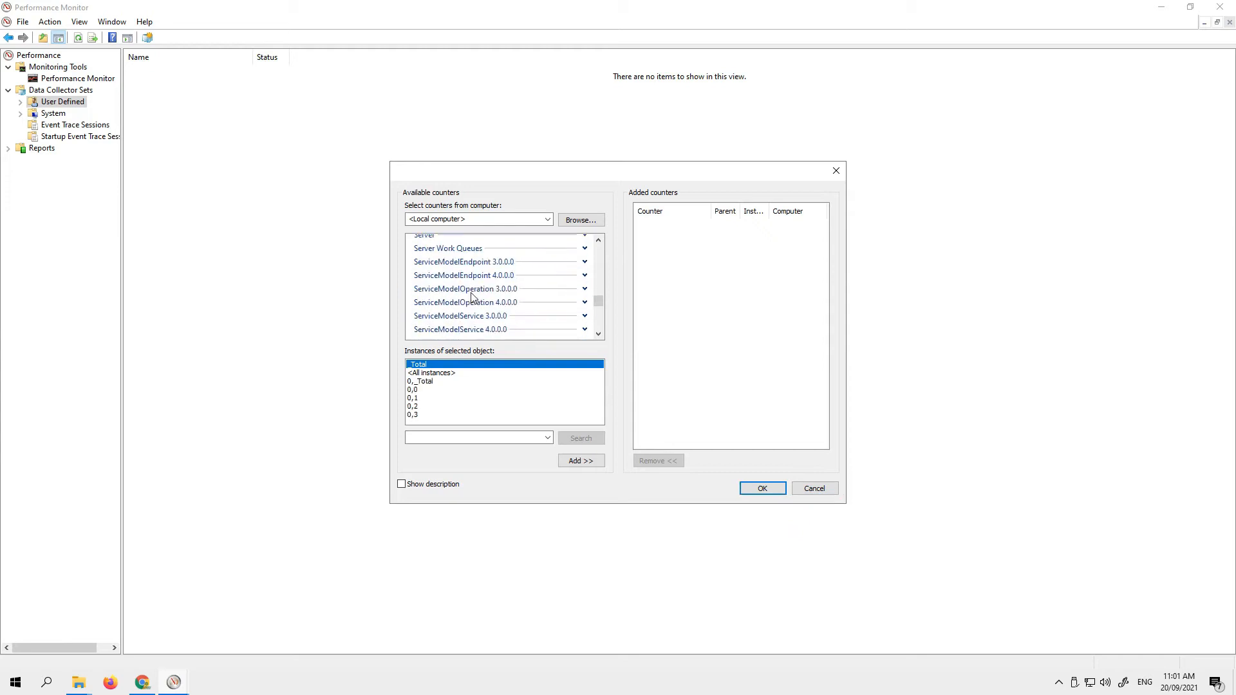
pyautogui.scroll(-10, 472, 296)
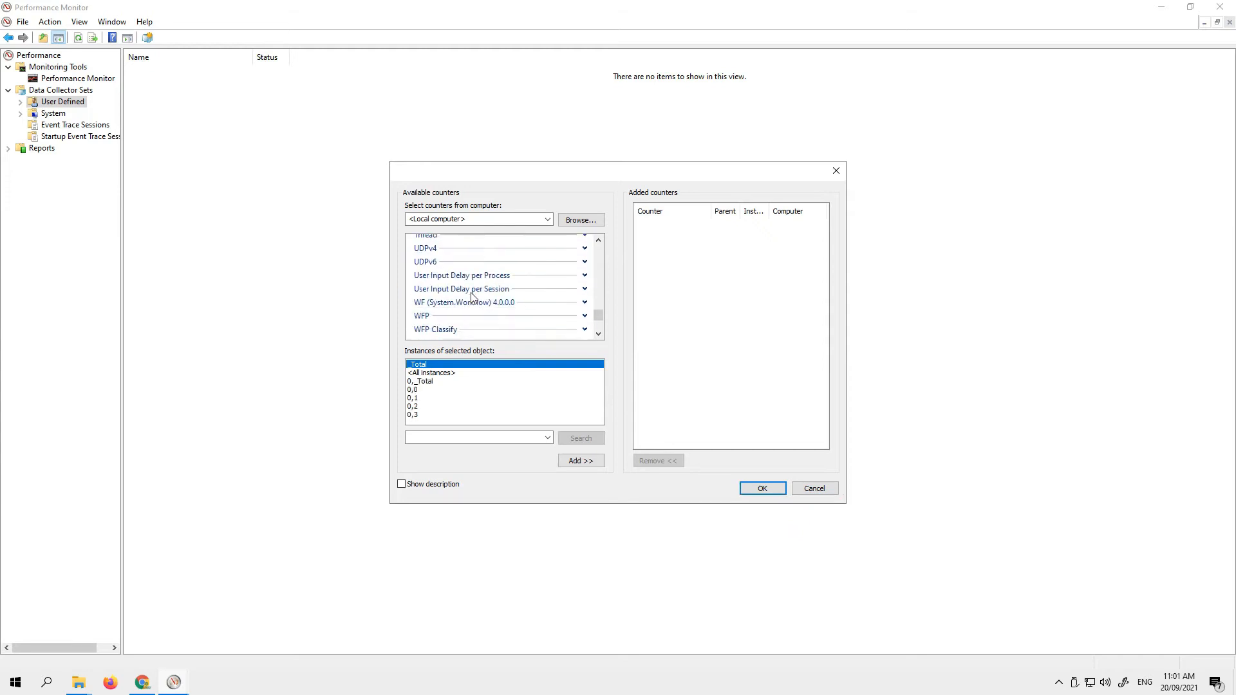
pyautogui.scroll(3, 472, 296)
pyautogui.scroll(-3, 472, 296)
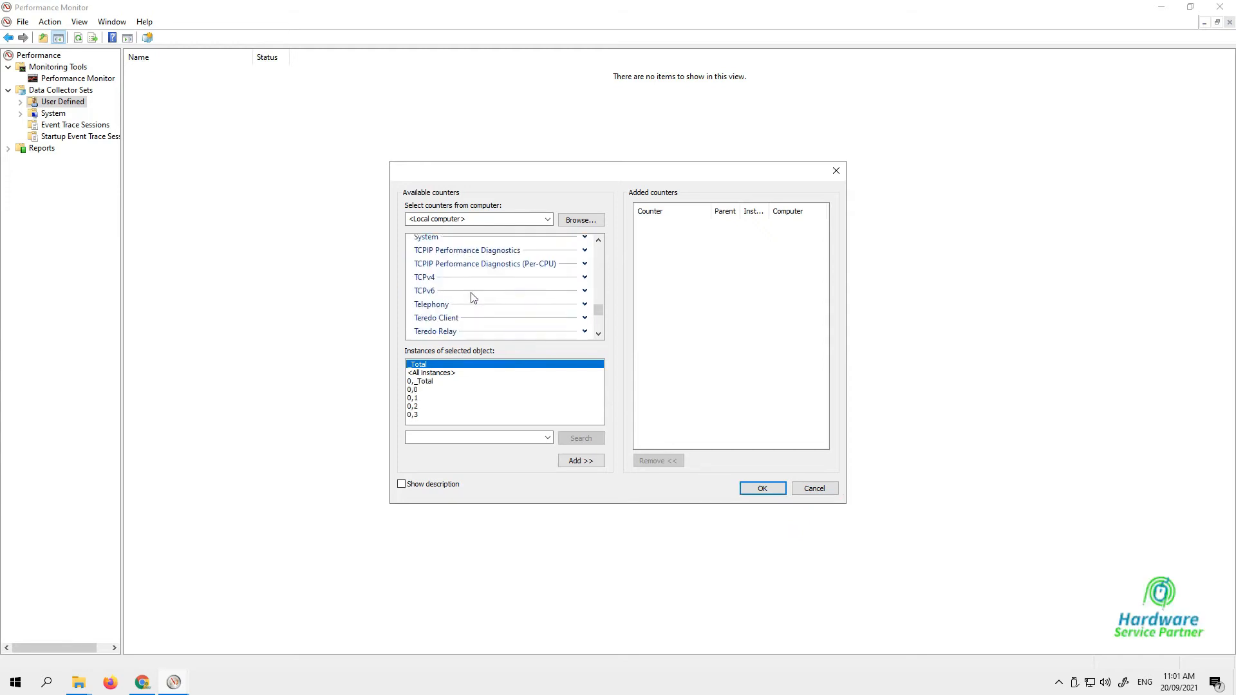
pyautogui.scroll(-2, 471, 296)
pyautogui.scroll(9, 472, 296)
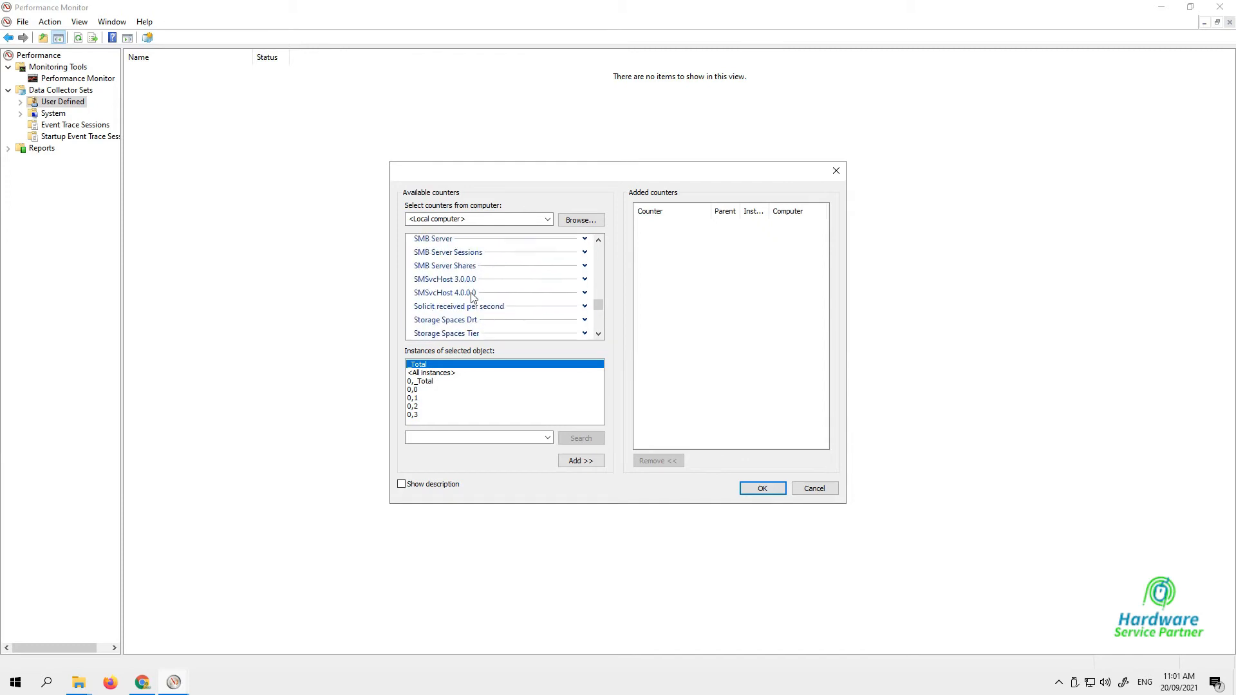
pyautogui.scroll(9, 472, 296)
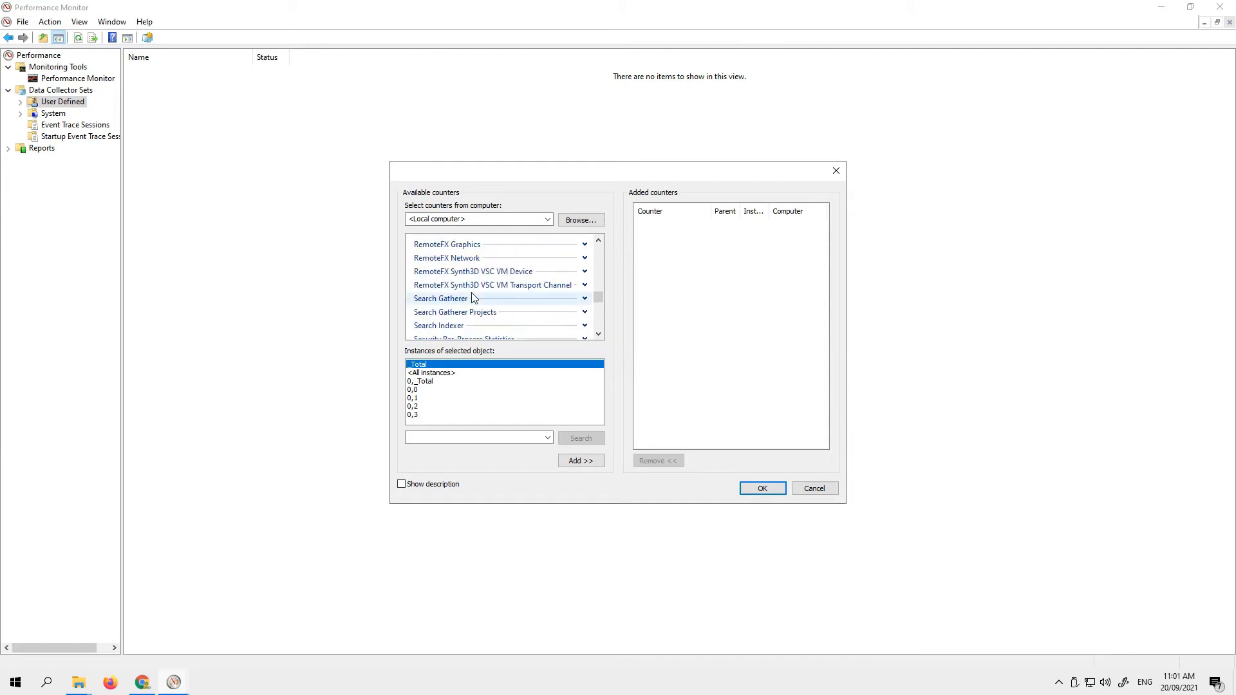
pyautogui.scroll(2, 454, 257)
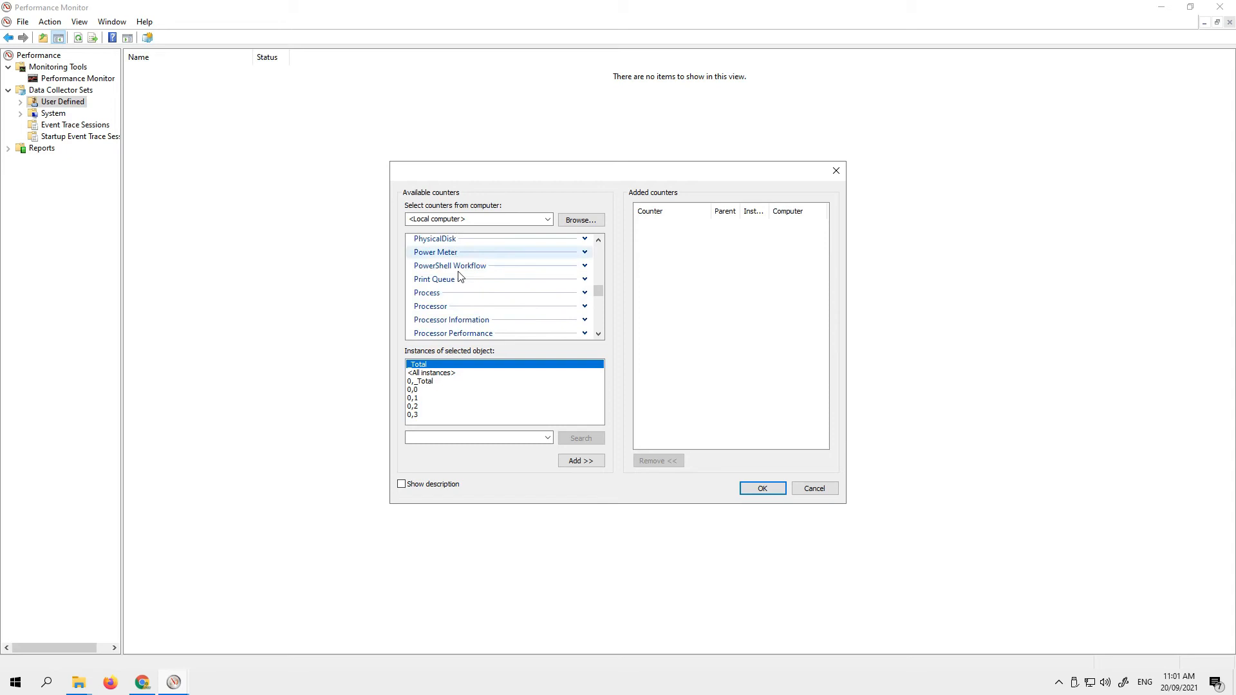
# - Add all Processor counters for instance 3 to the counters to log and accept the selection
pyautogui.click(430, 306)
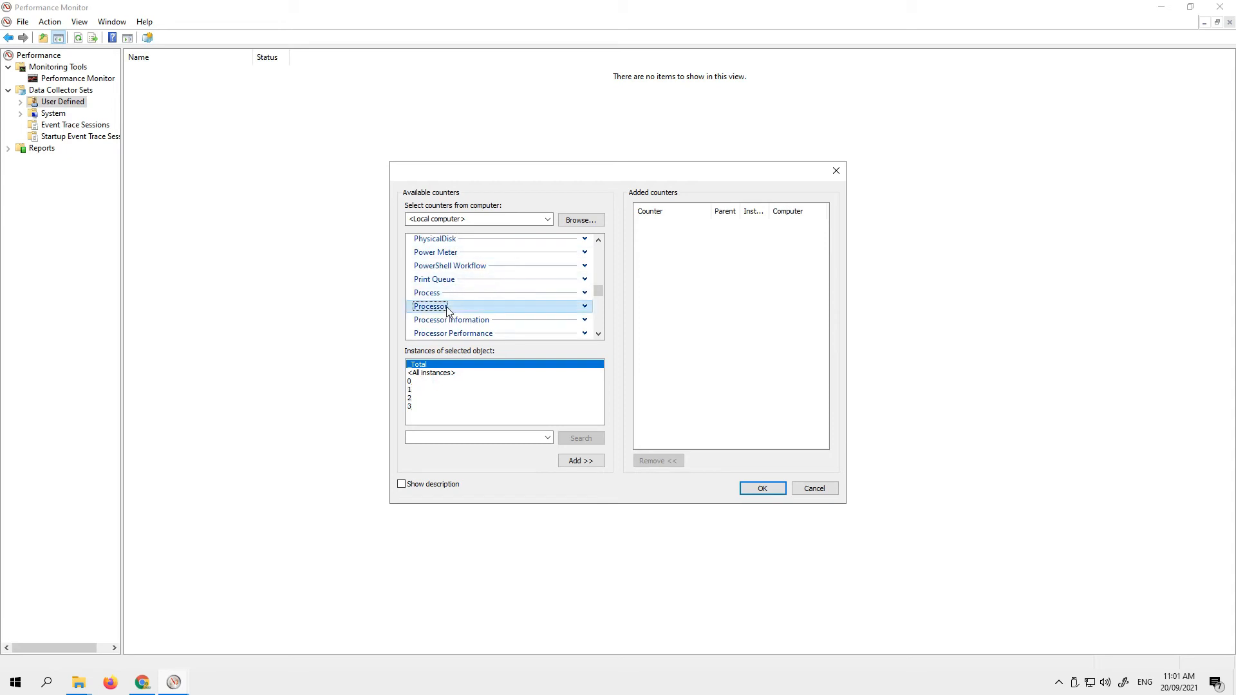
pyautogui.click(410, 384)
pyautogui.click(410, 391)
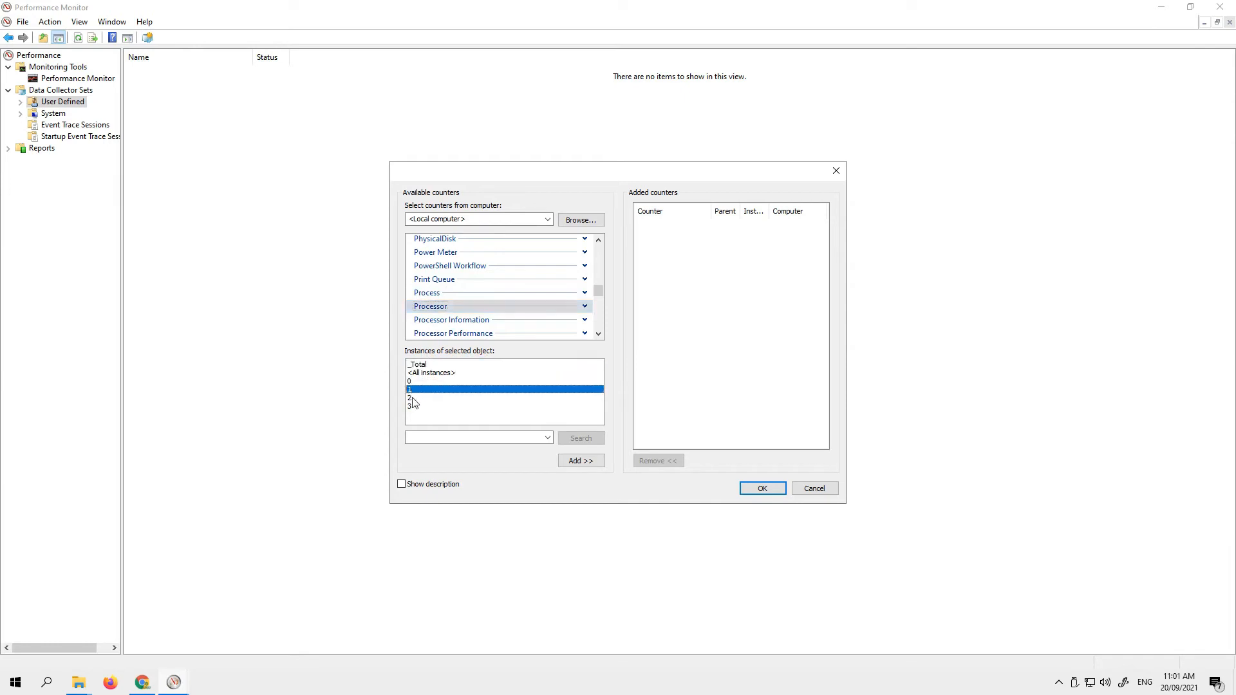
pyautogui.click(411, 400)
pyautogui.click(412, 406)
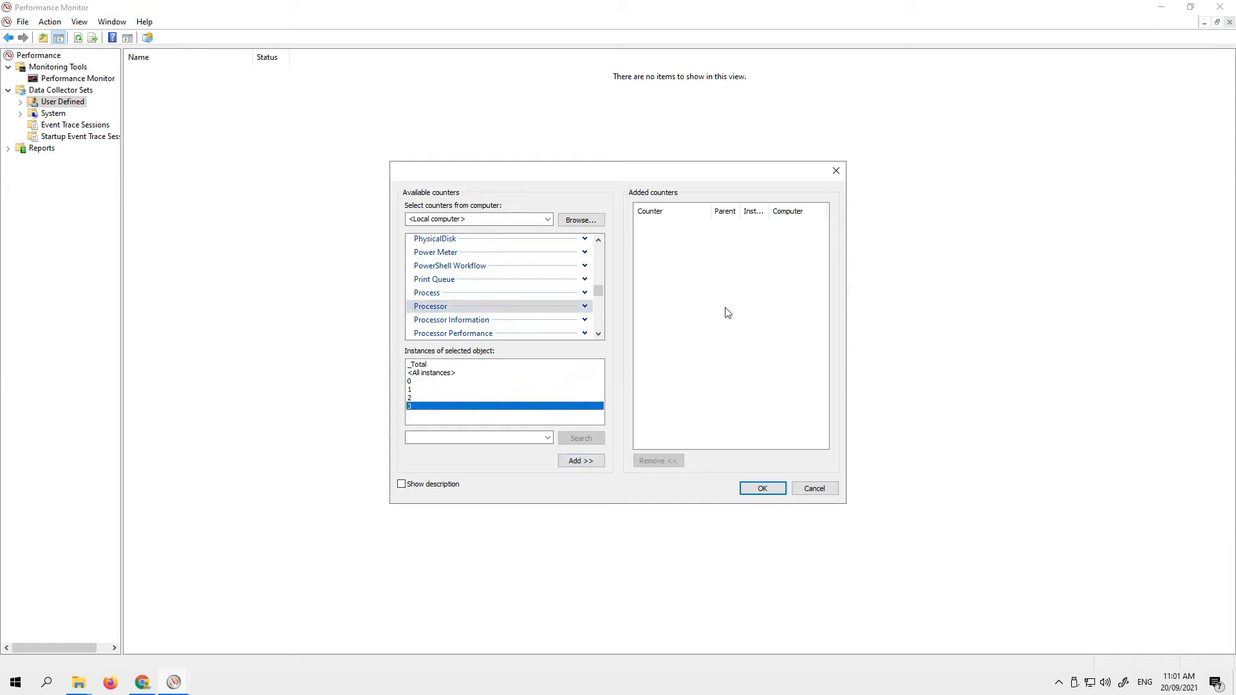
pyautogui.click(578, 461)
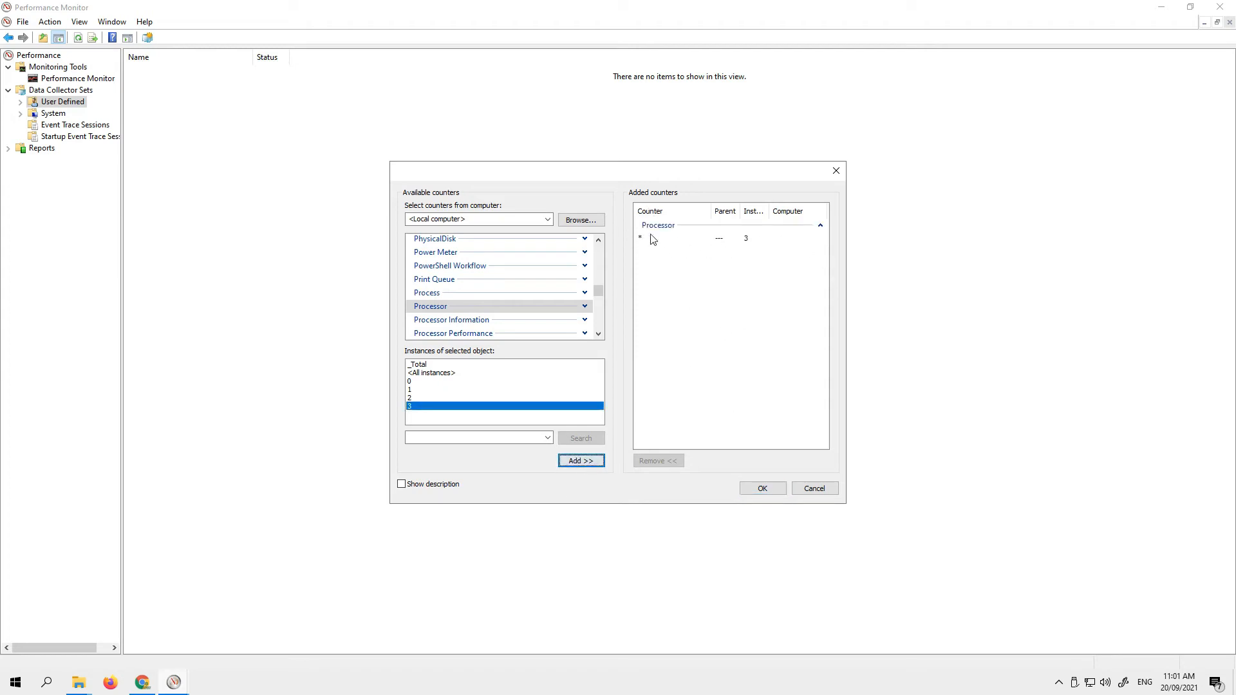
pyautogui.click(762, 489)
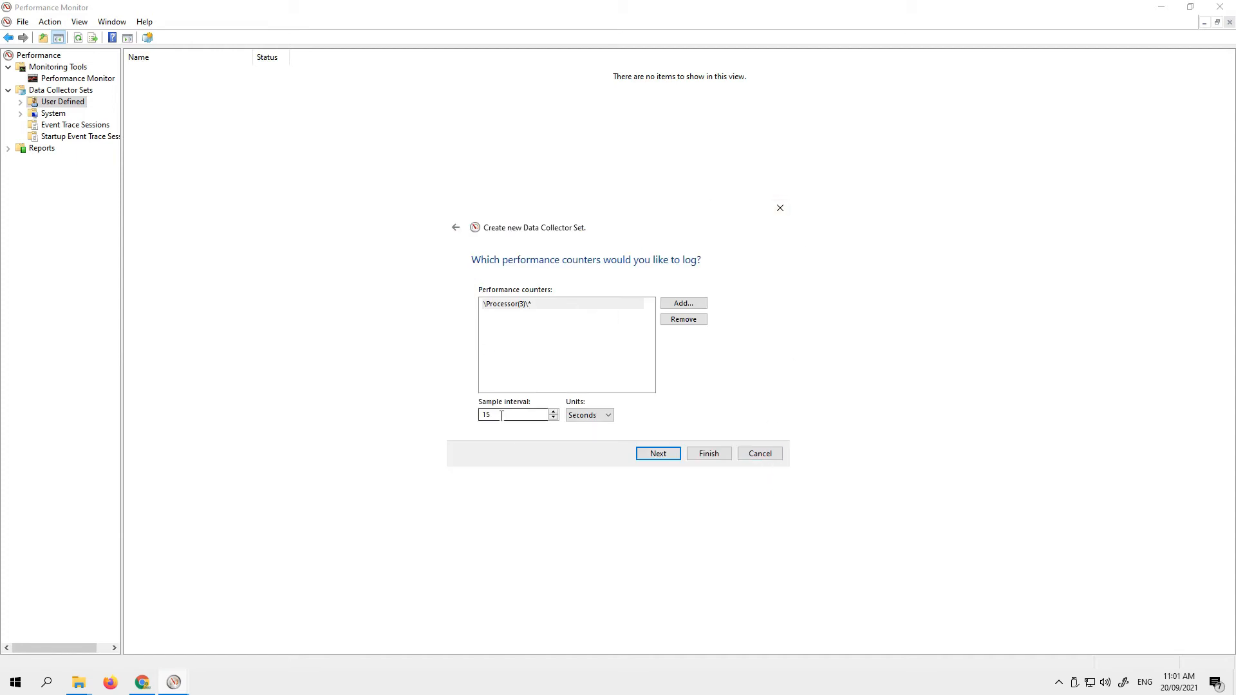
# - Set the sample interval to 144 seconds and finish the data collector set without adding registry keys
pyautogui.moveTo(499, 415); pyautogui.dragTo(396, 430)
pyautogui.press('BackSpace')
pyautogui.write('144')
pyautogui.click(667, 461)
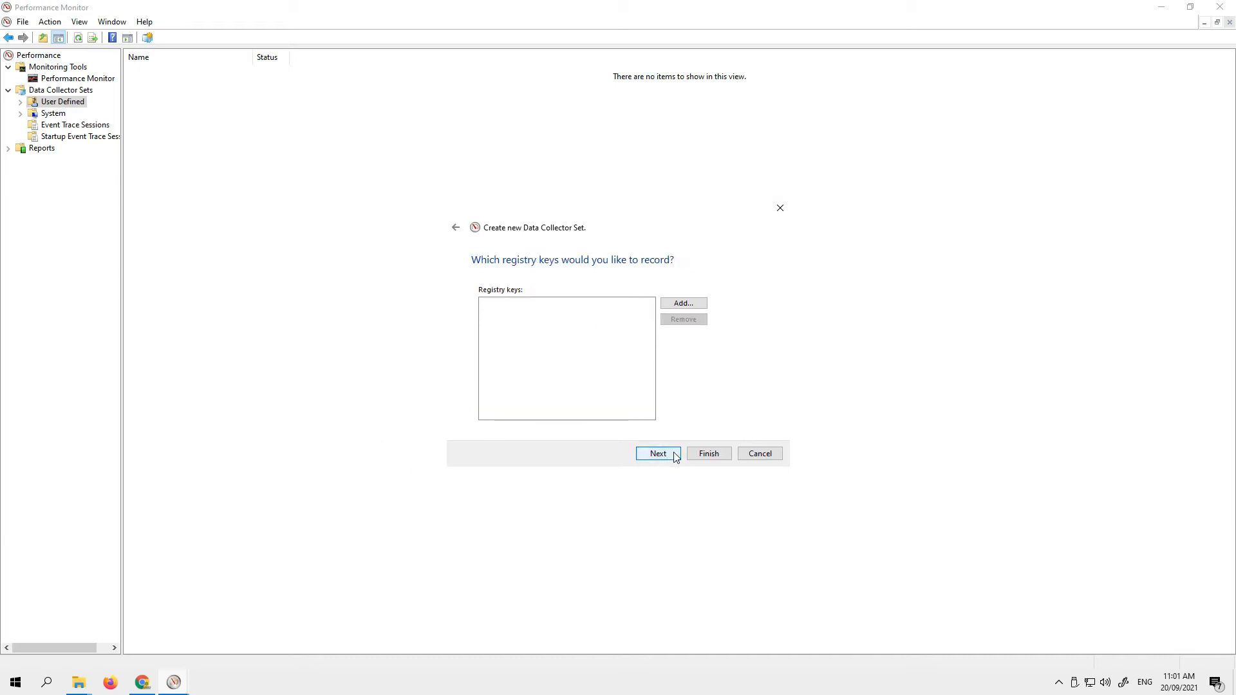
pyautogui.click(709, 455)
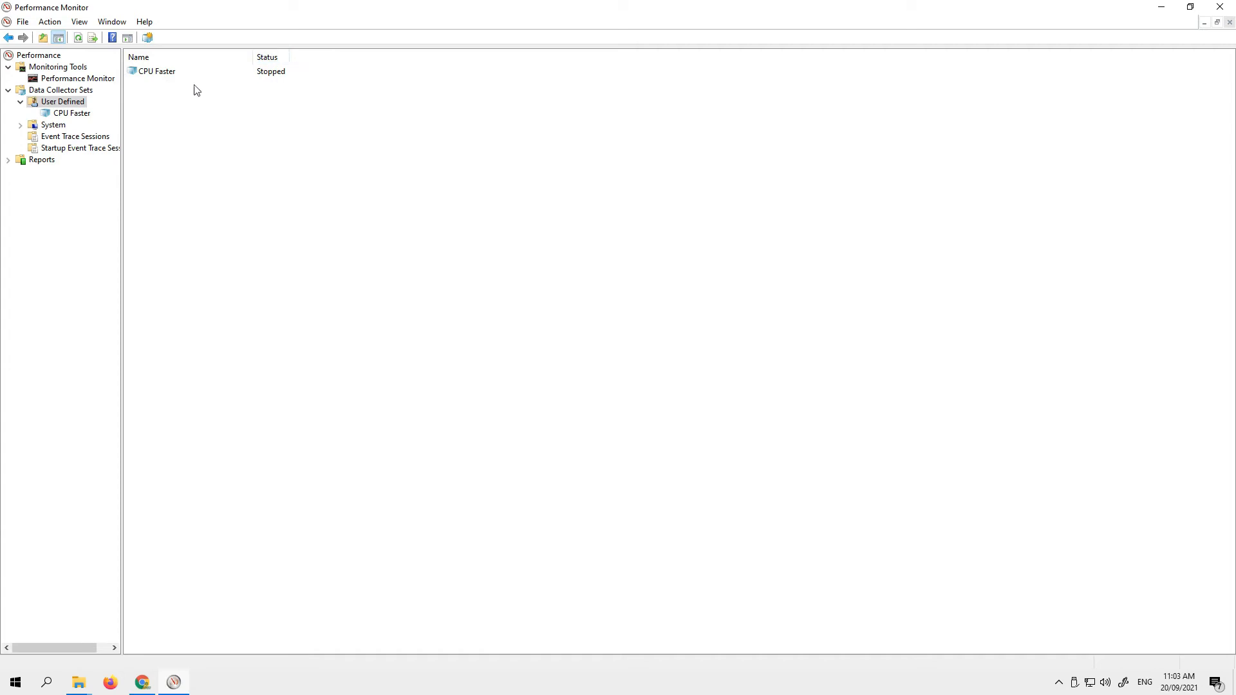
# - Start the CPU Faster data collector set among the user-defined sets
pyautogui.click(161, 71)
pyautogui.rightClick(160, 70)
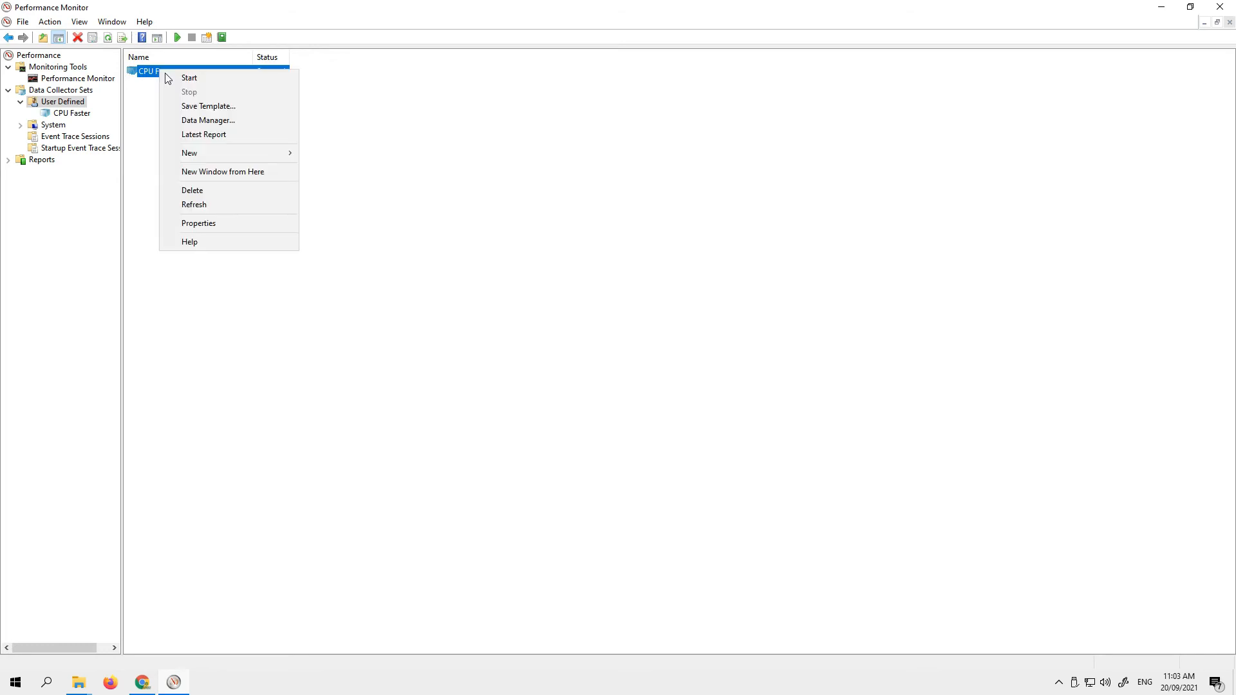
pyautogui.click(191, 78)
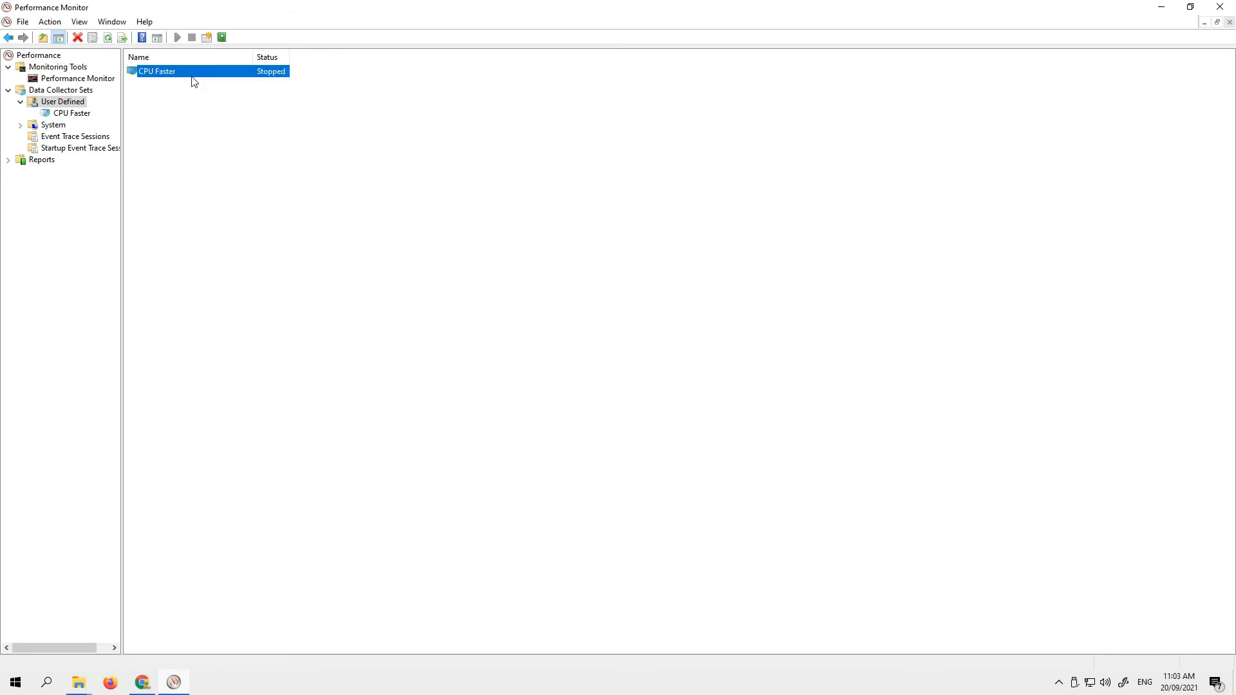
pyautogui.doubleClick(192, 75)
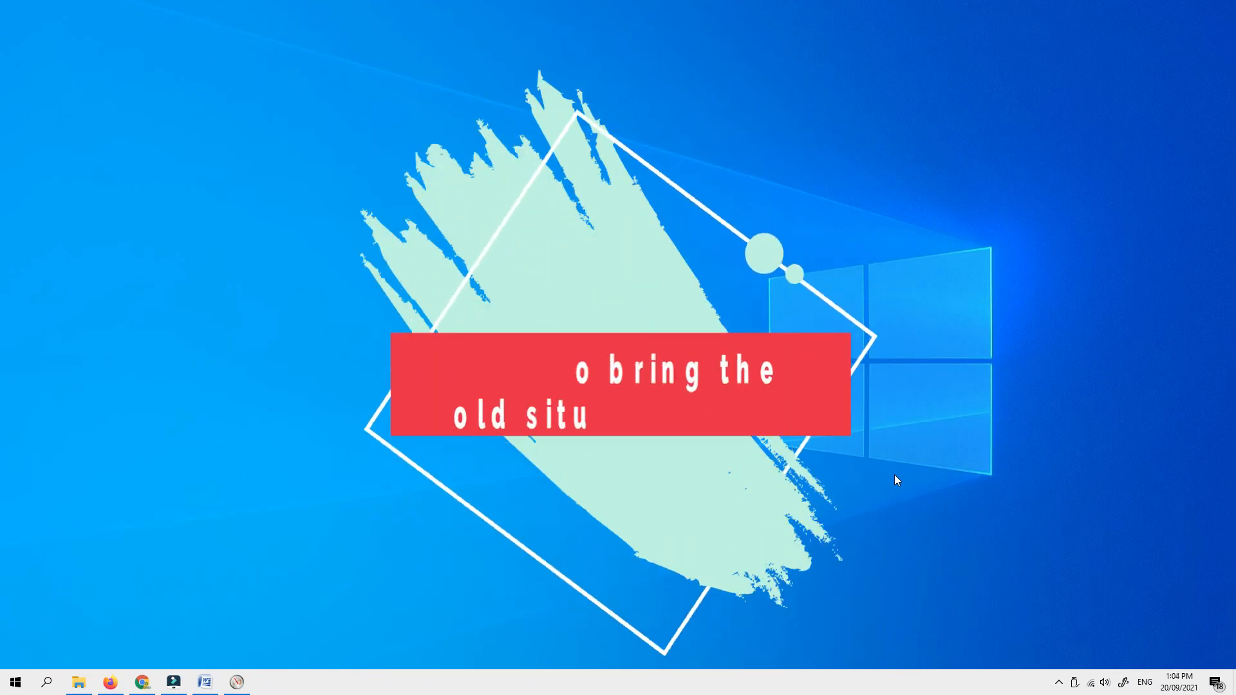
# - Search for Performance Monitor, open it, and expand the user-defined data collector sets
pyautogui.click(46, 682)
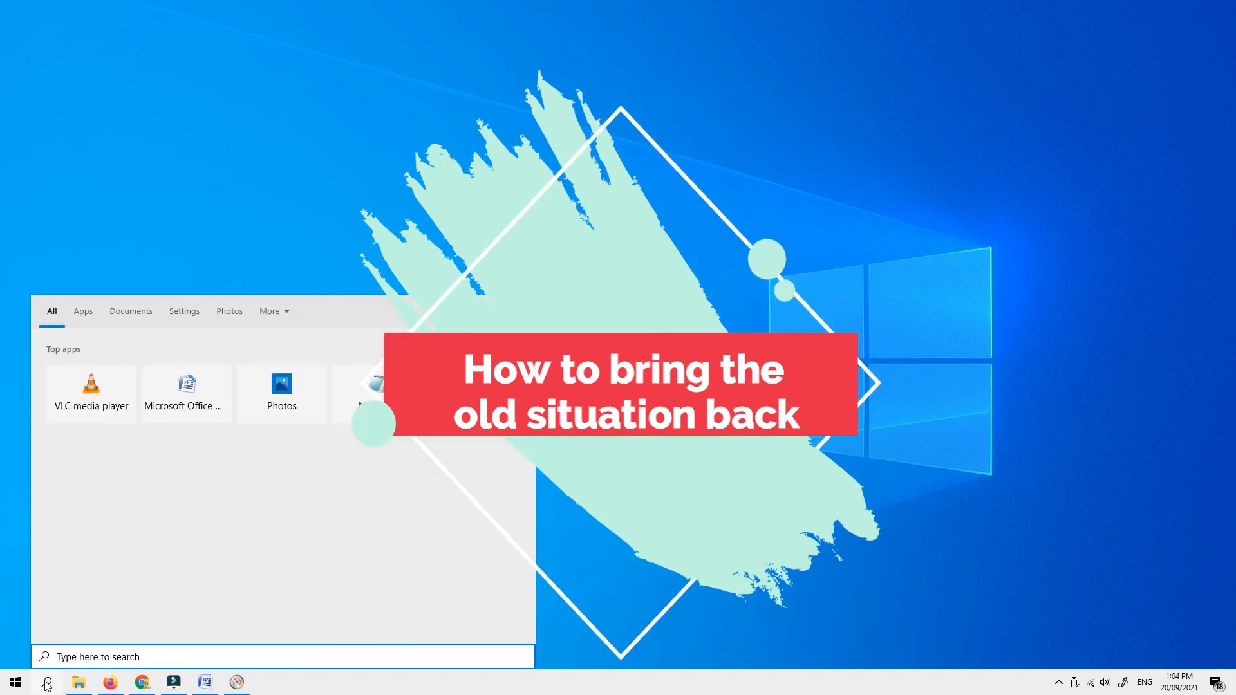
pyautogui.write('per')
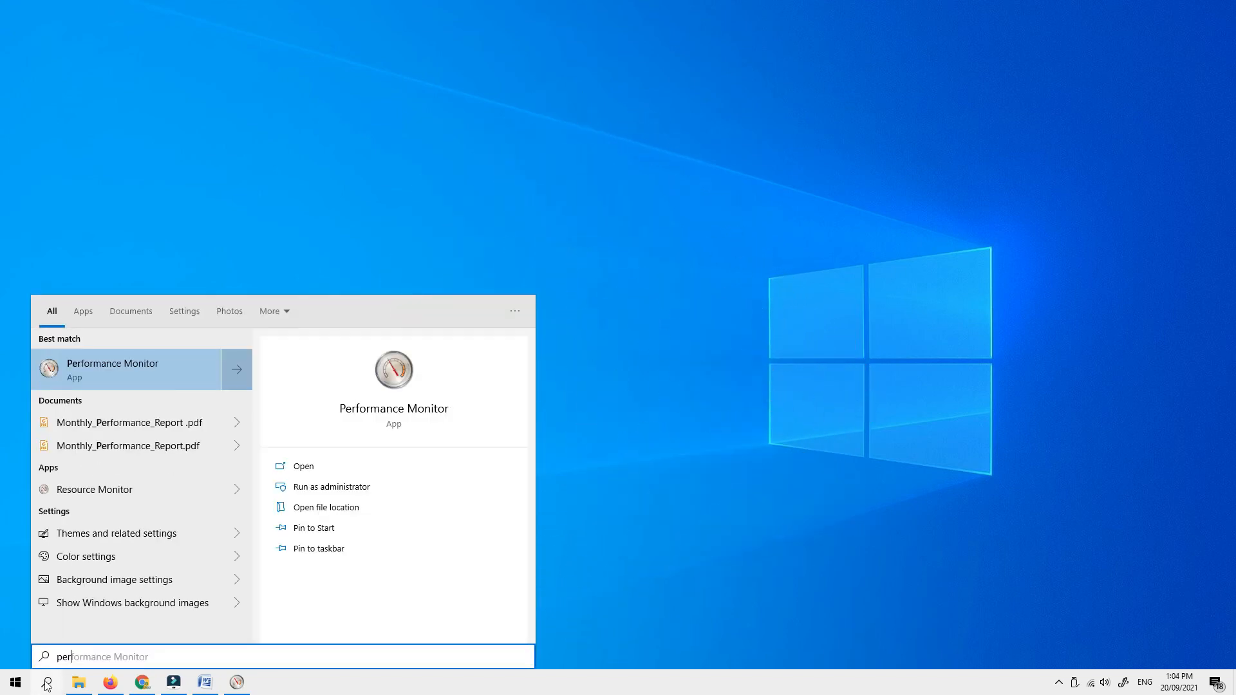
pyautogui.click(118, 364)
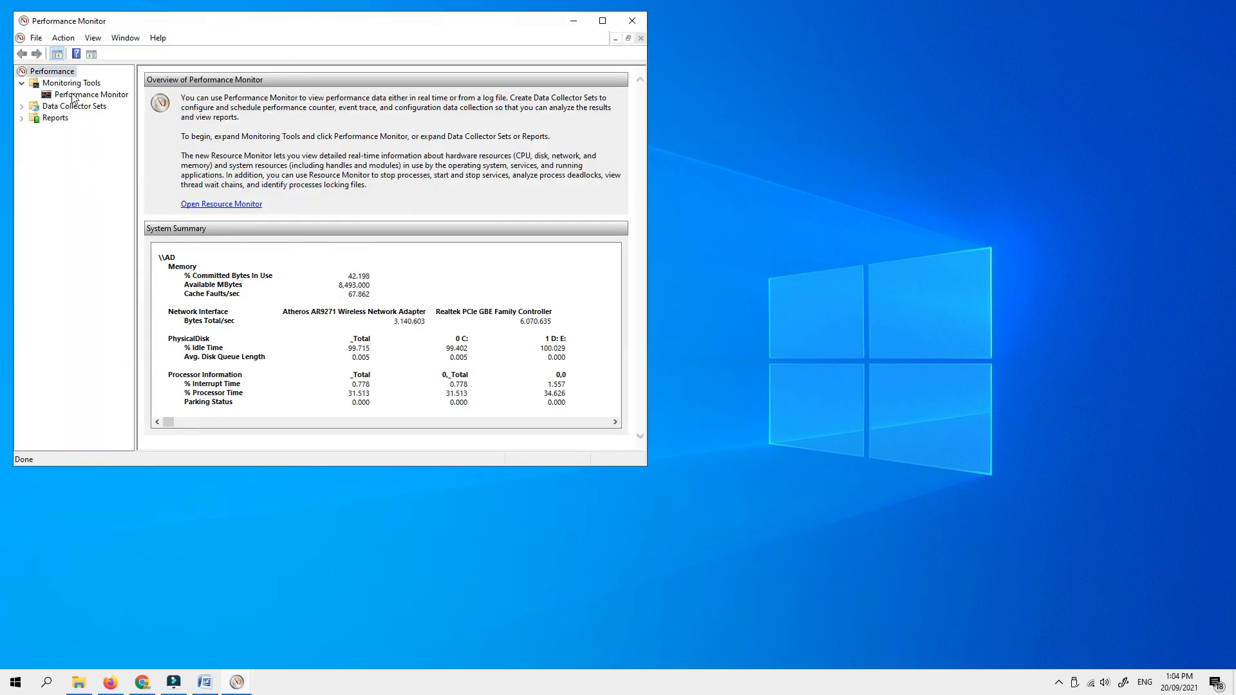
pyautogui.click(22, 106)
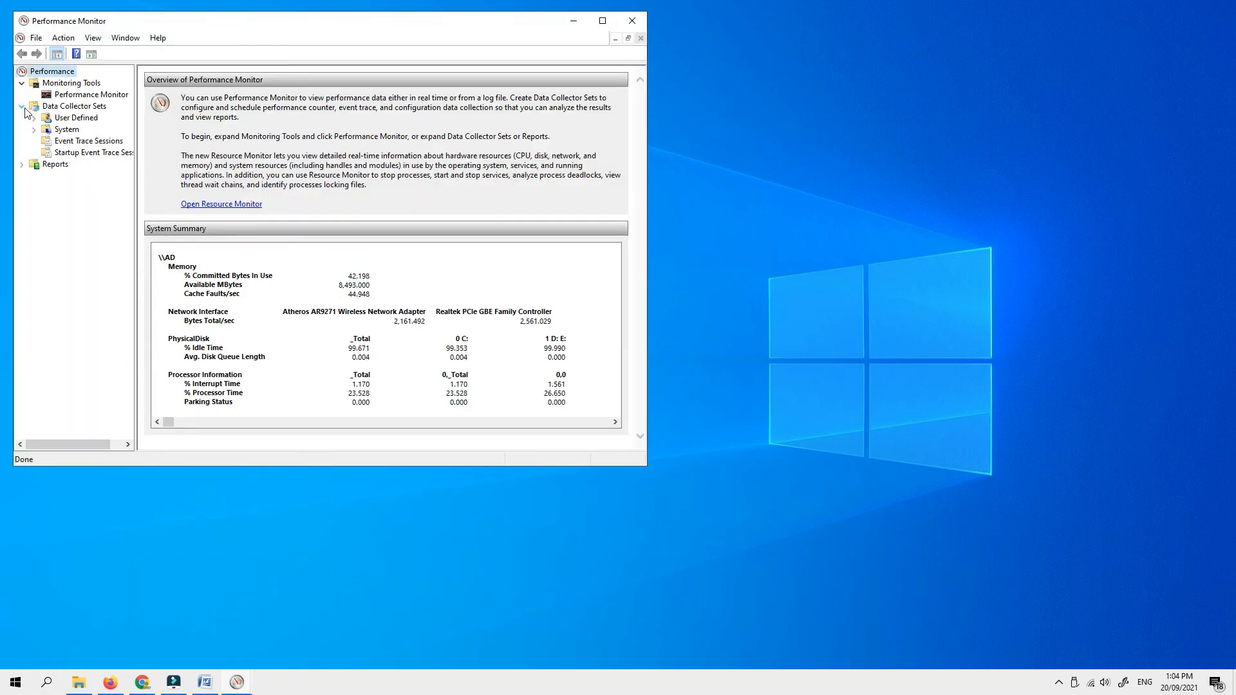
pyautogui.click(61, 119)
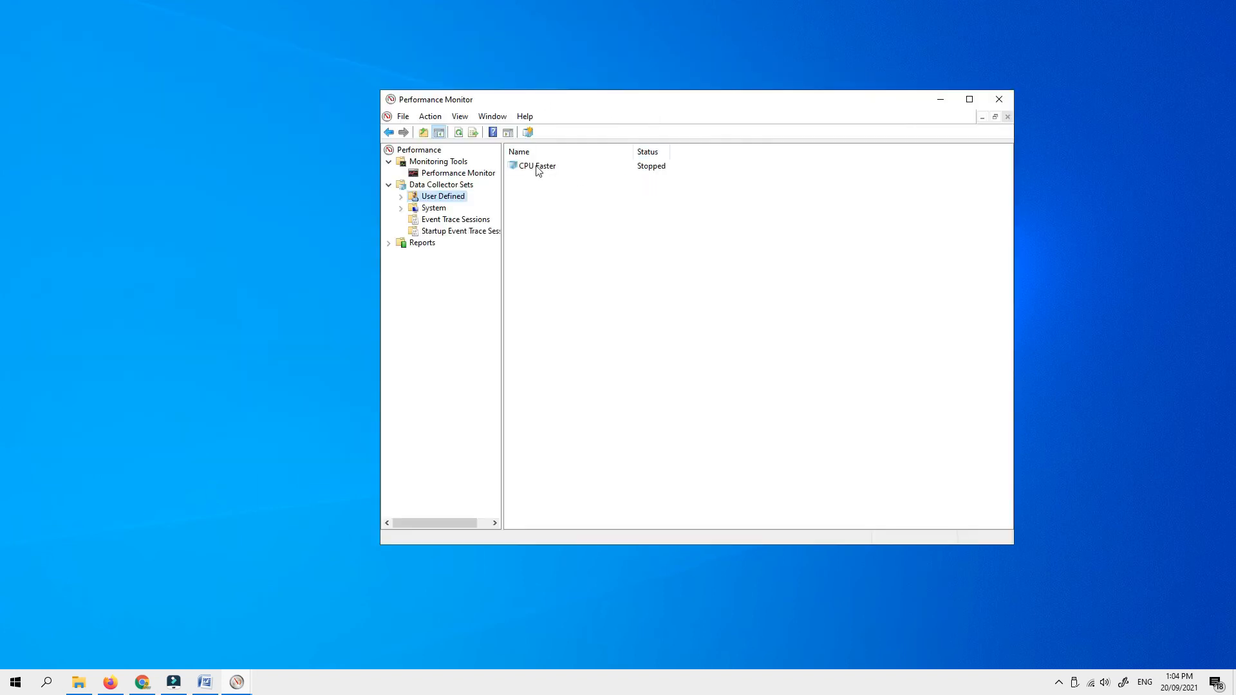
pyautogui.click(401, 197)
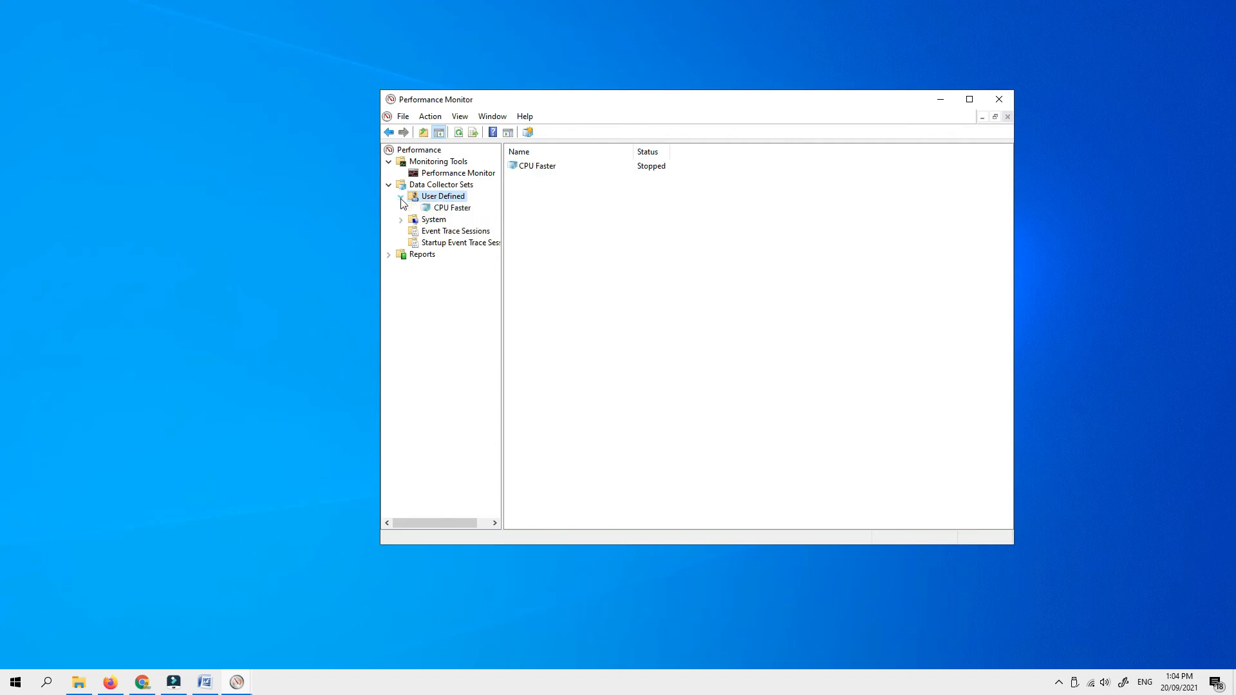
# - Delete the user-defined CPU Faster data collector set, confirm the deletion, and close Performance Monitor
pyautogui.click(450, 209)
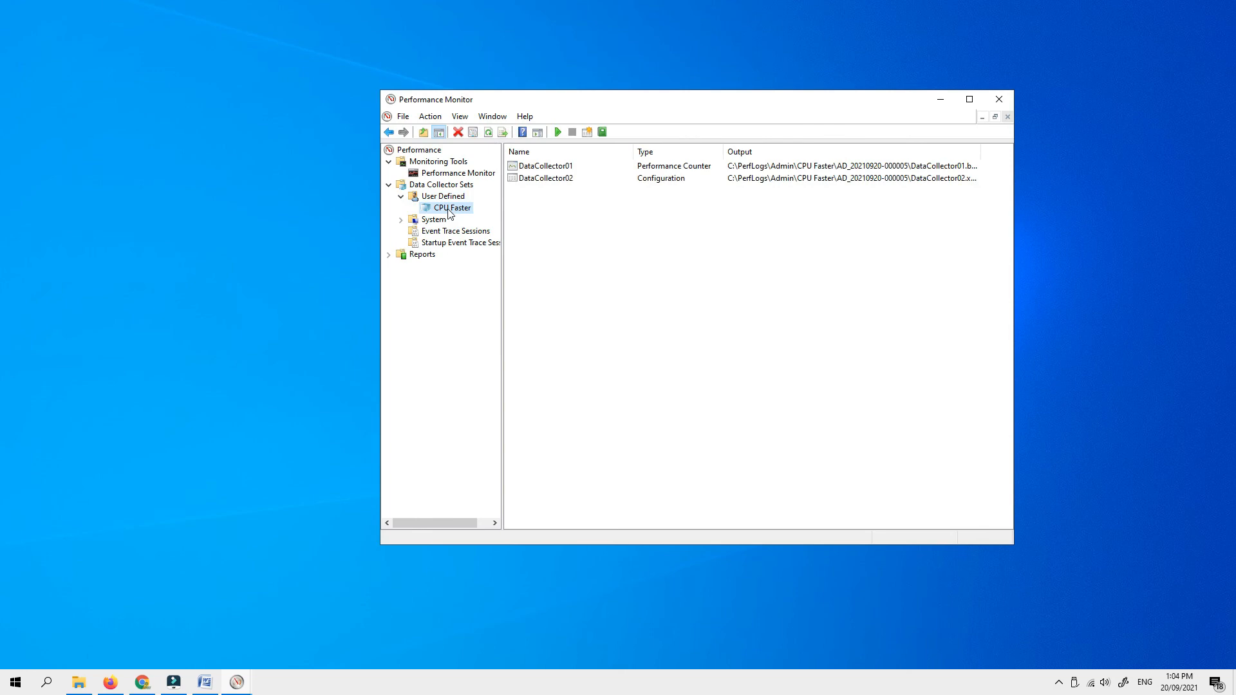
pyautogui.rightClick(449, 211)
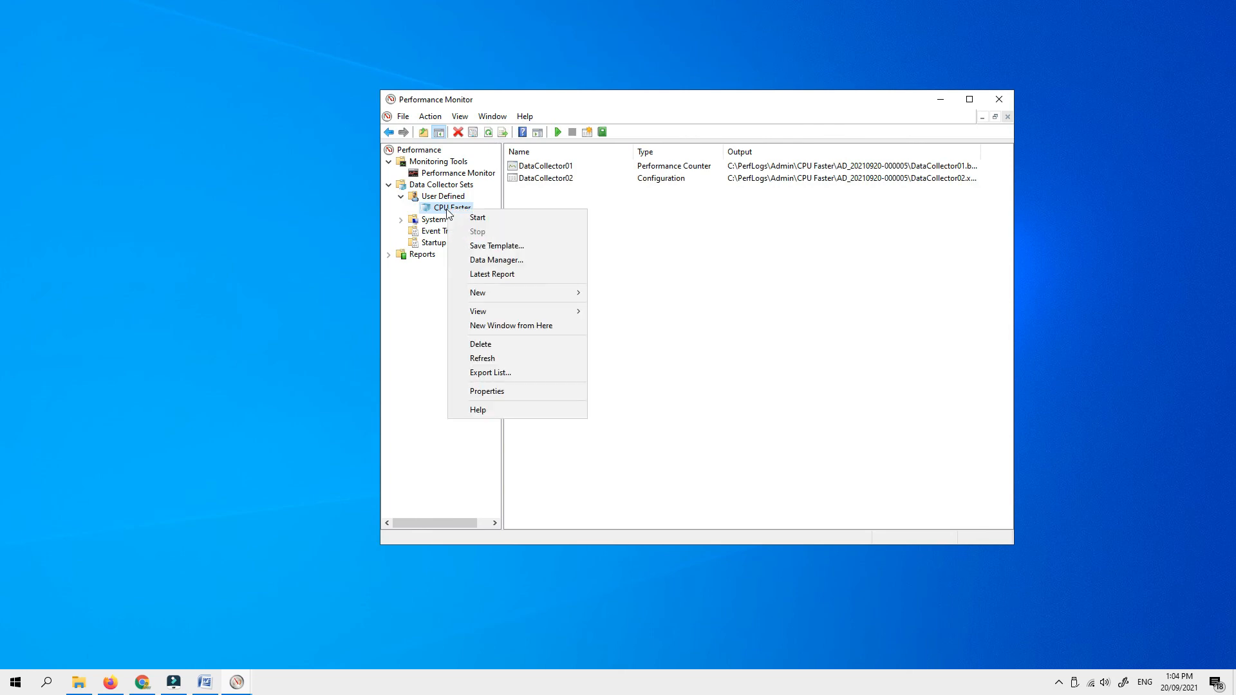
pyautogui.click(487, 344)
pyautogui.click(645, 351)
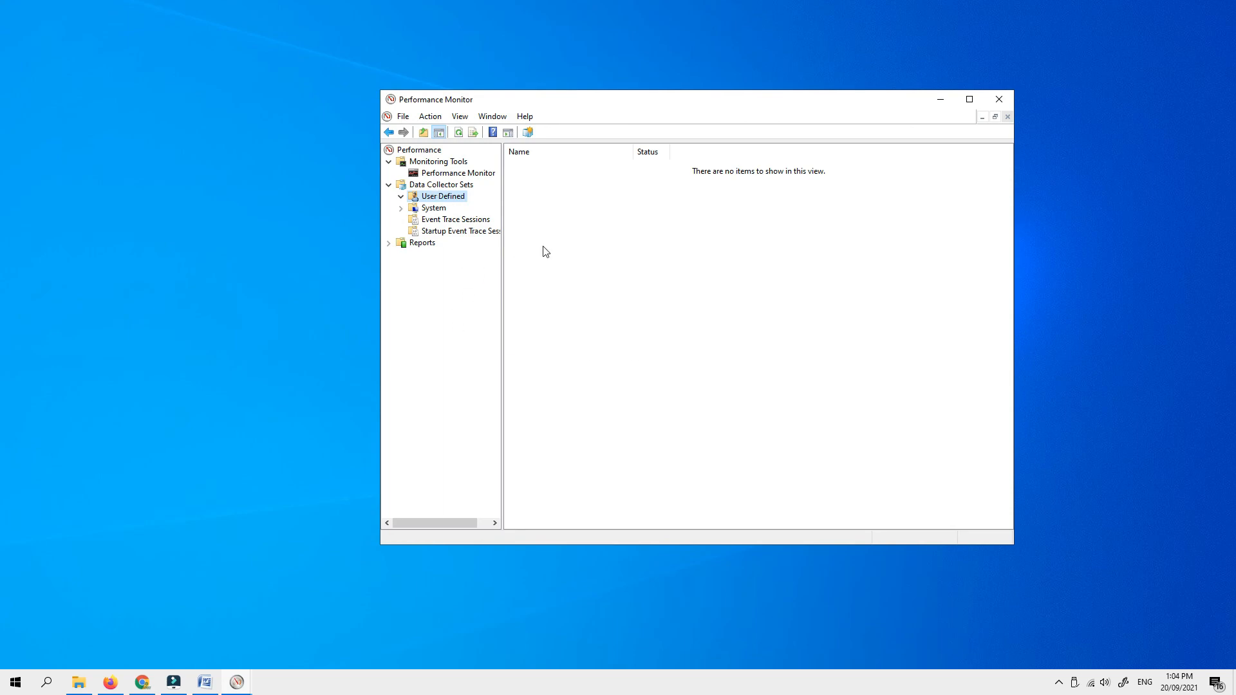
pyautogui.click(999, 103)
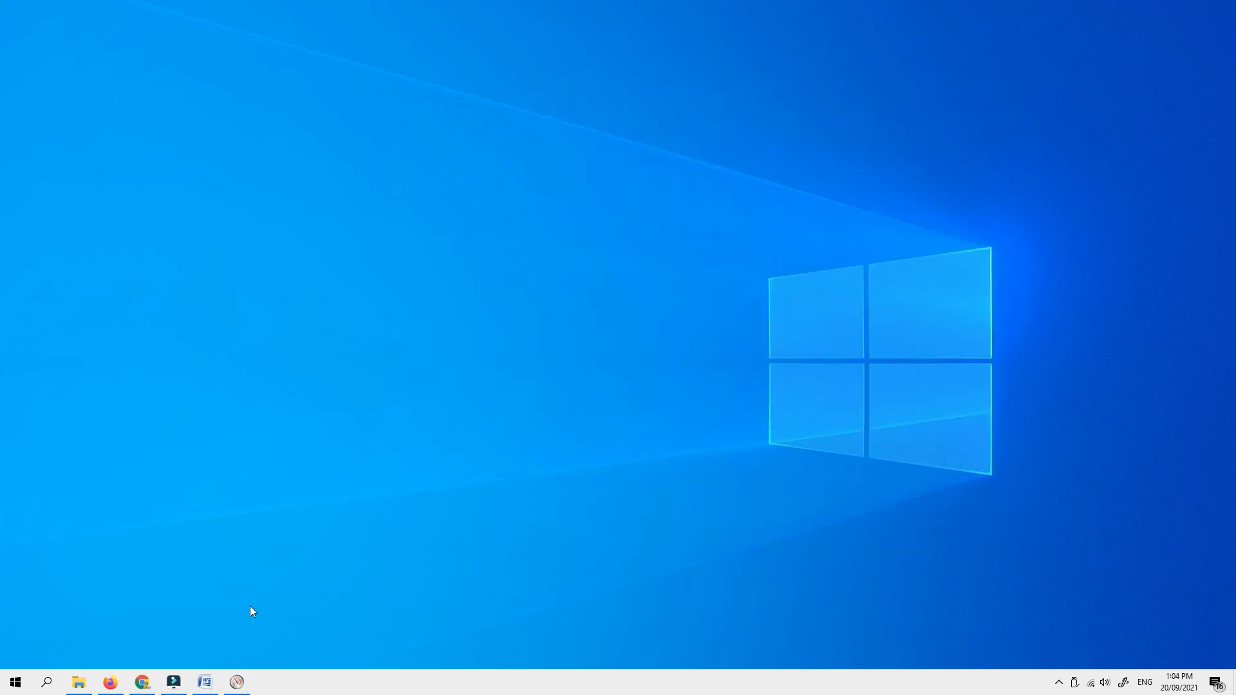
# - Run msconfig to switch to System Configuration and open the advanced boot options of Windows 10
pyautogui.press('super+r')
pyautogui.write('ms')
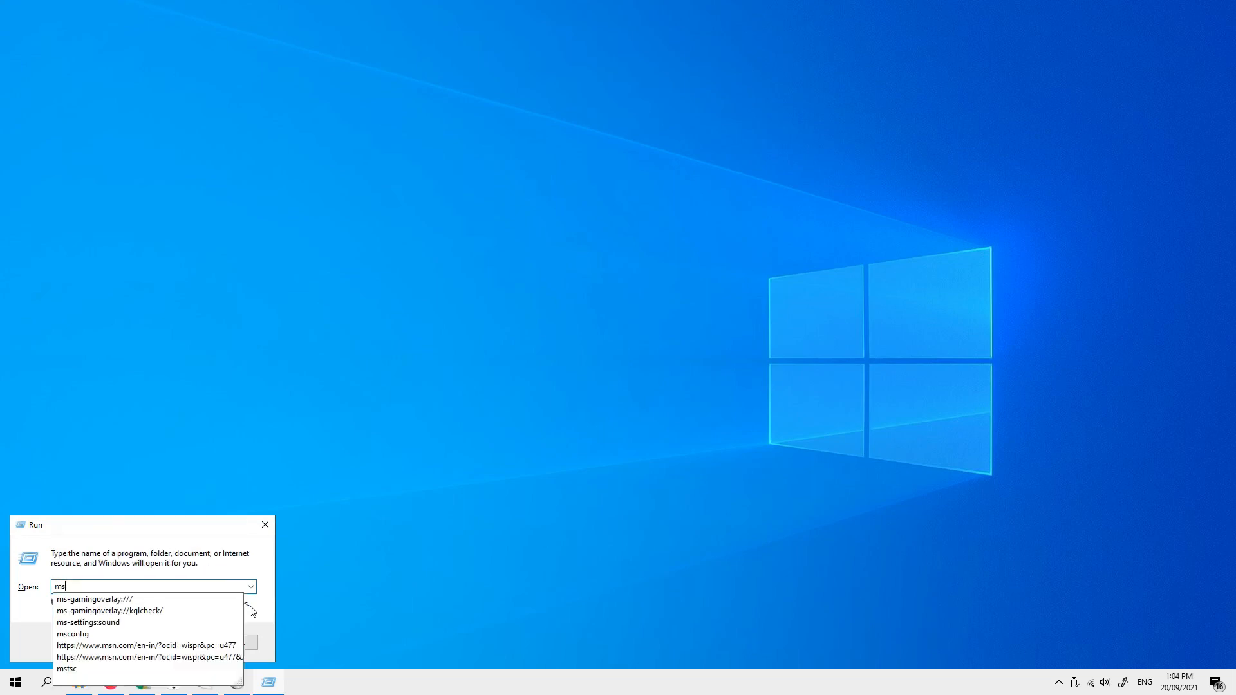
pyautogui.press('Down')
pyautogui.press('Down')
pyautogui.press('Down')
pyautogui.press('Down')
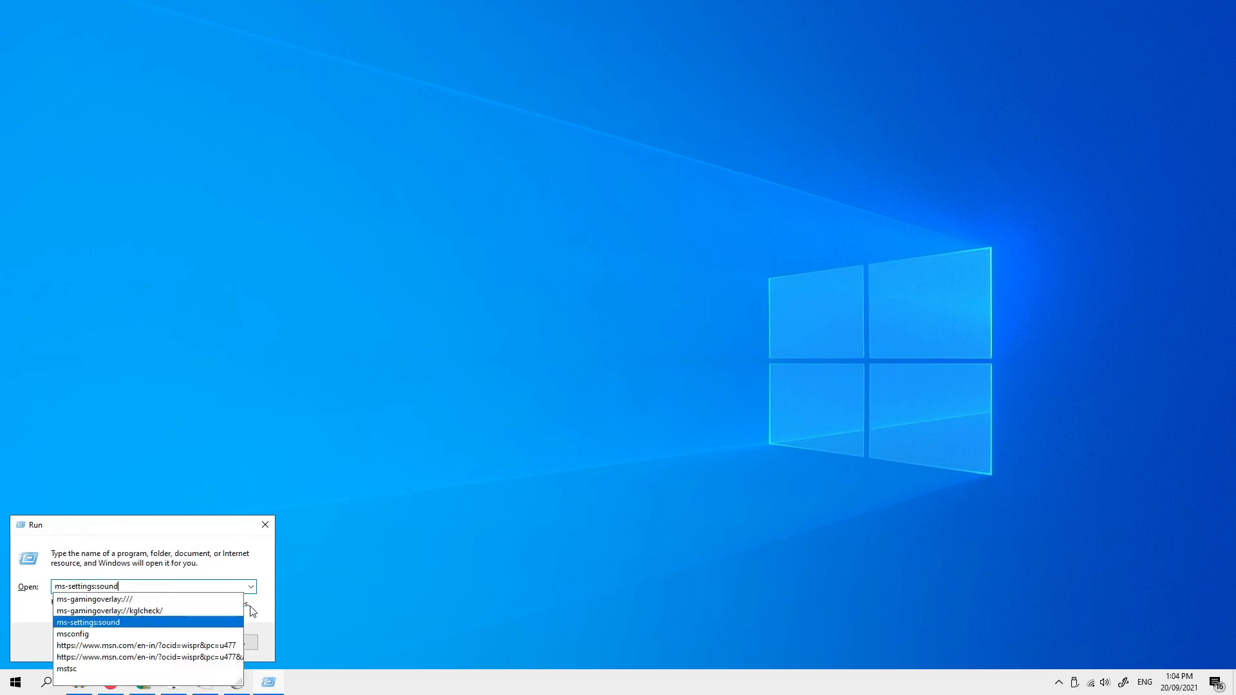
pyautogui.press('Return')
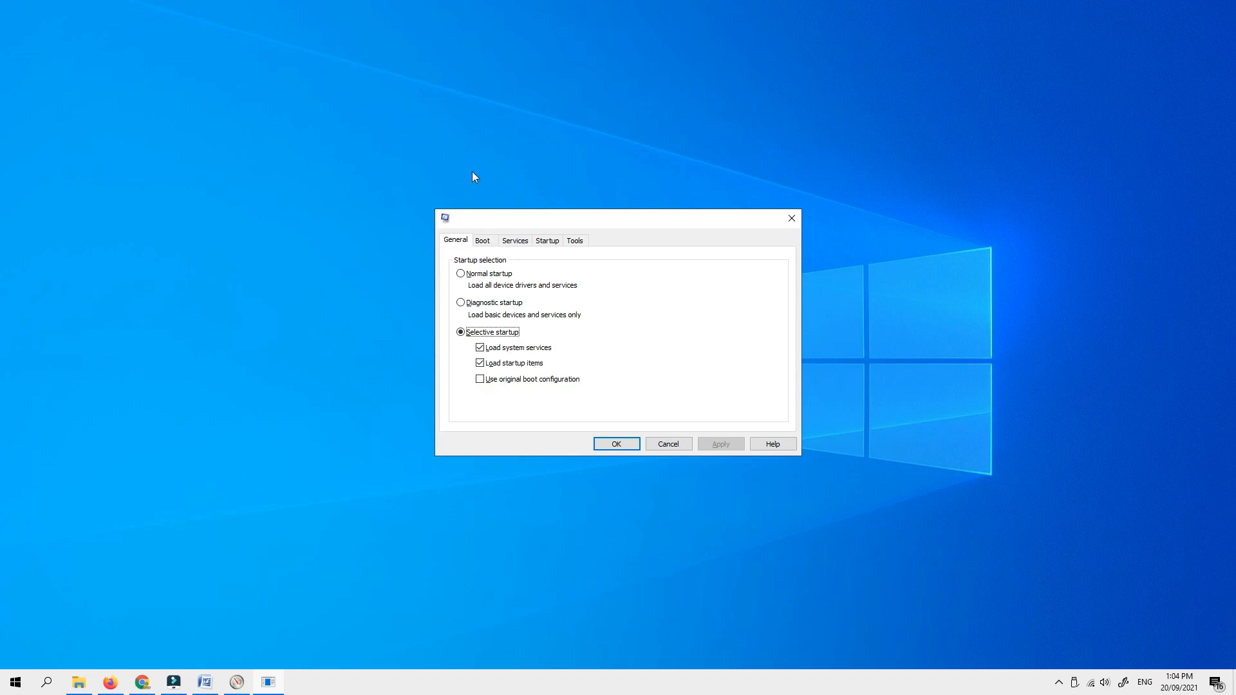
pyautogui.click(487, 243)
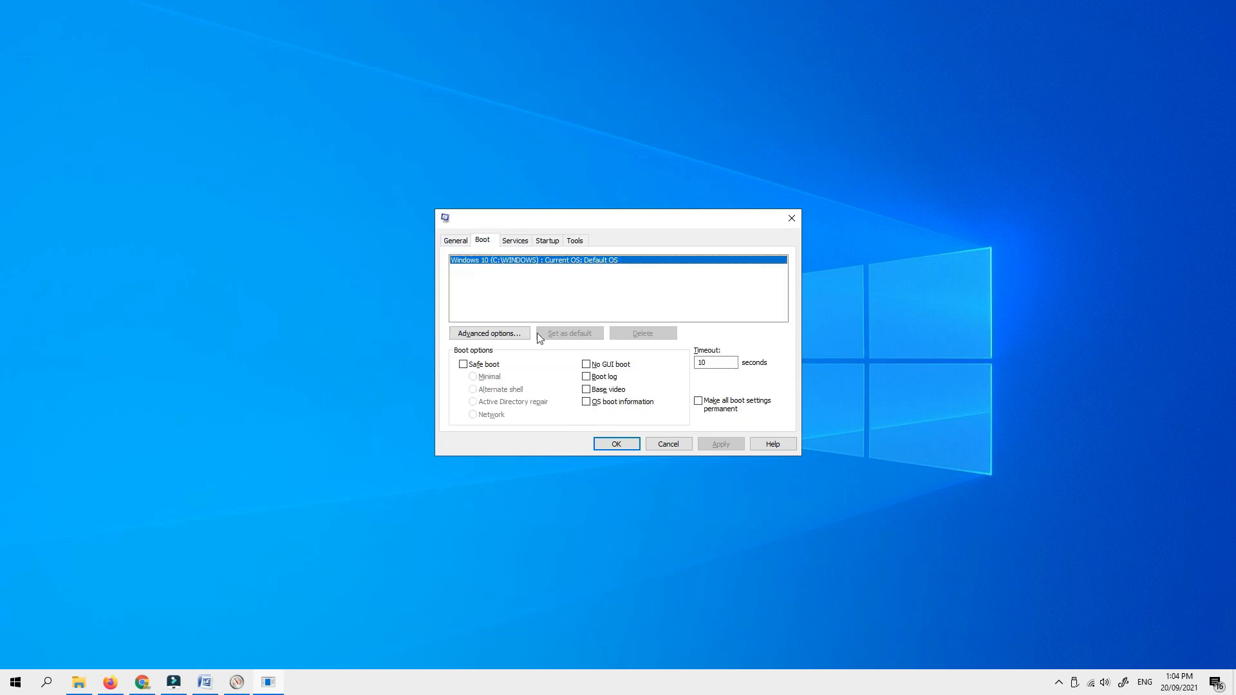
pyautogui.click(515, 333)
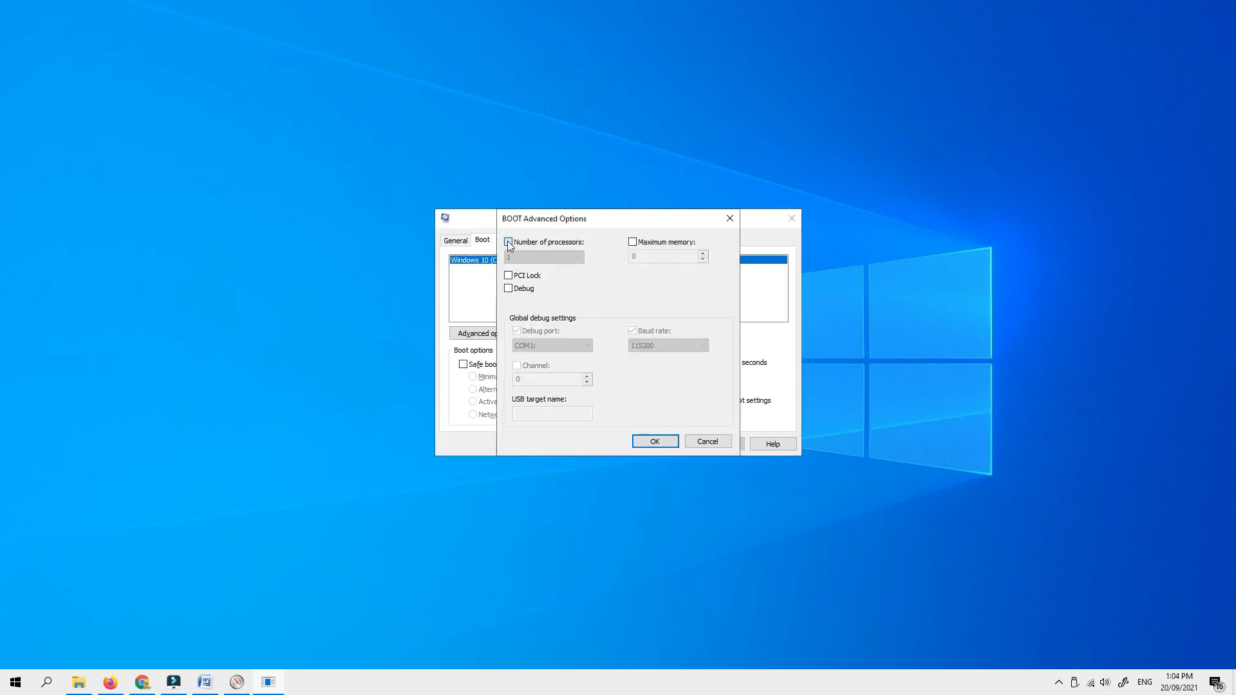
# - Enable the number of processors for boot, try 4 processors, and set the number back to 1
pyautogui.click(509, 243)
pyautogui.click(558, 256)
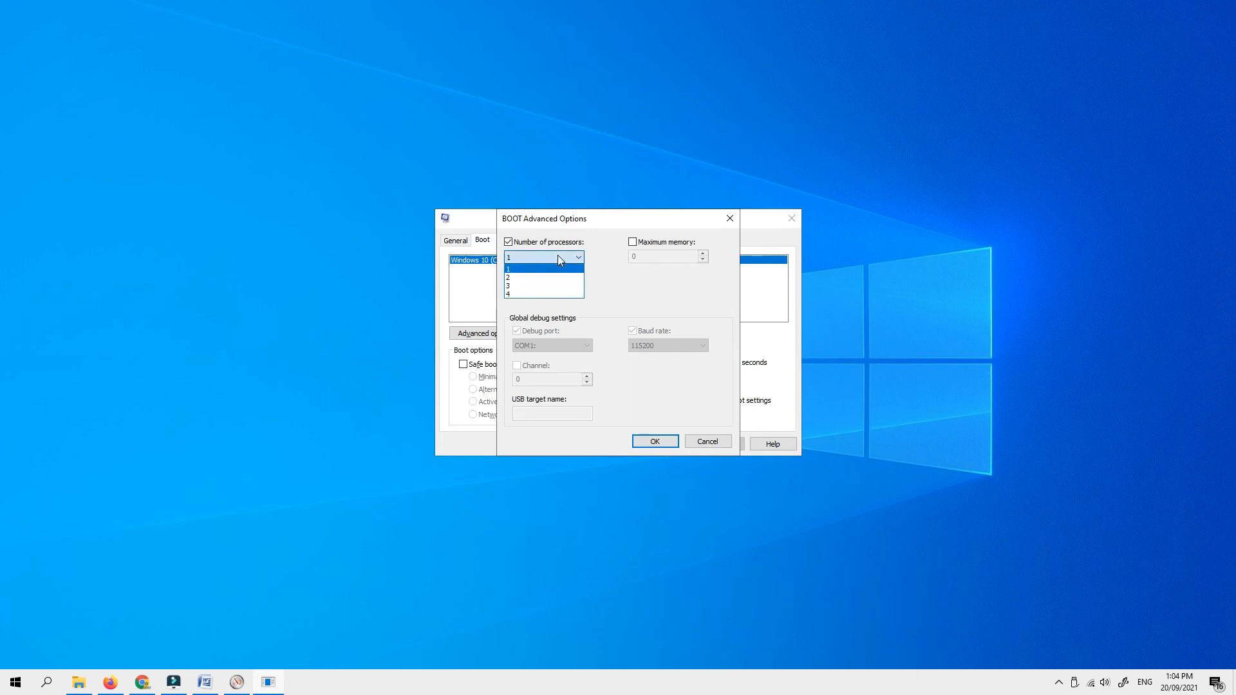
pyautogui.click(538, 296)
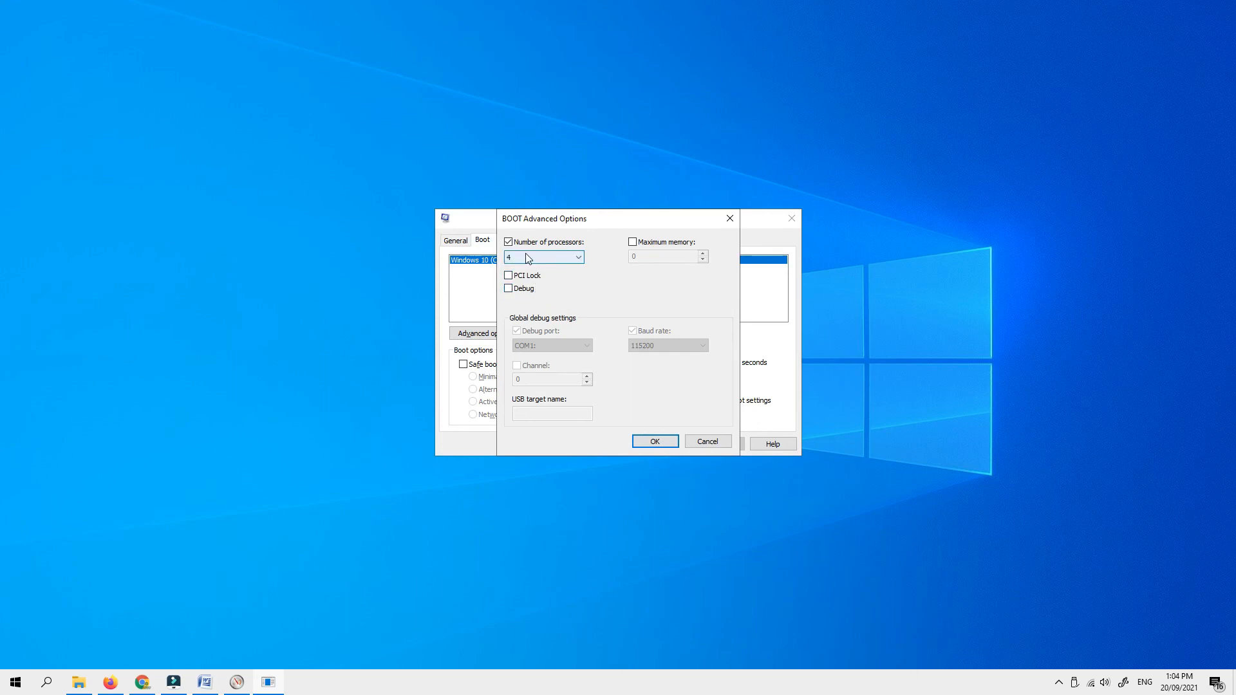
pyautogui.click(563, 257)
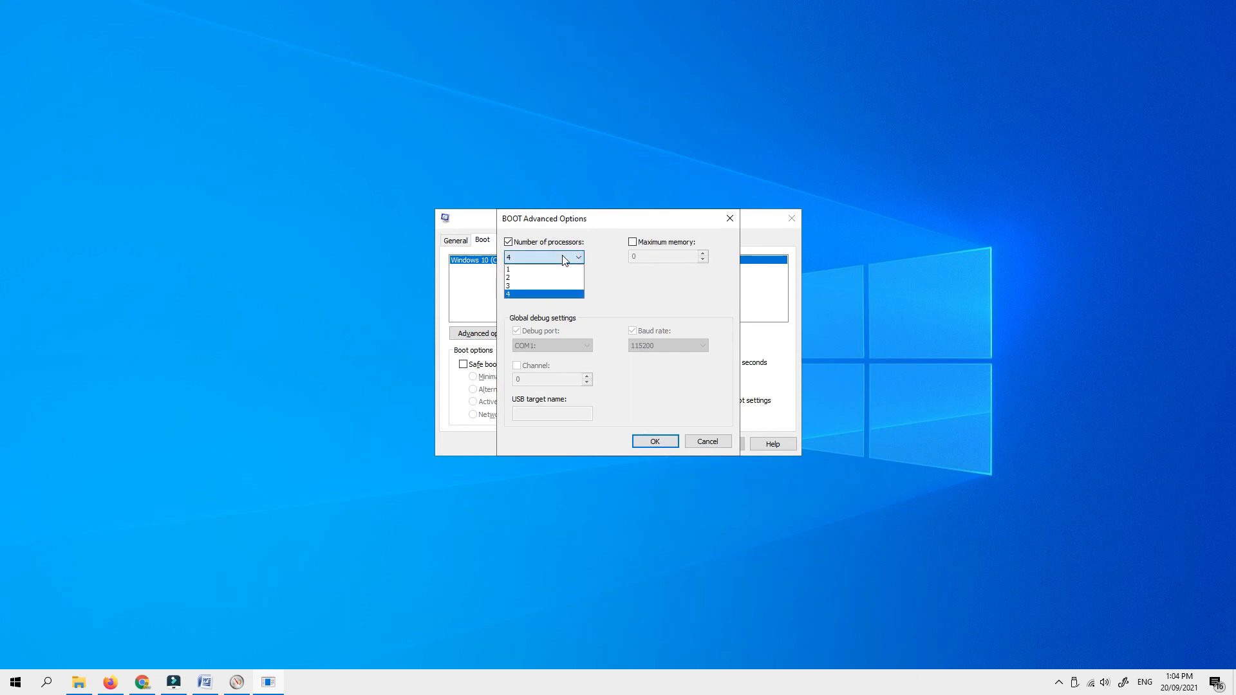
pyautogui.click(516, 270)
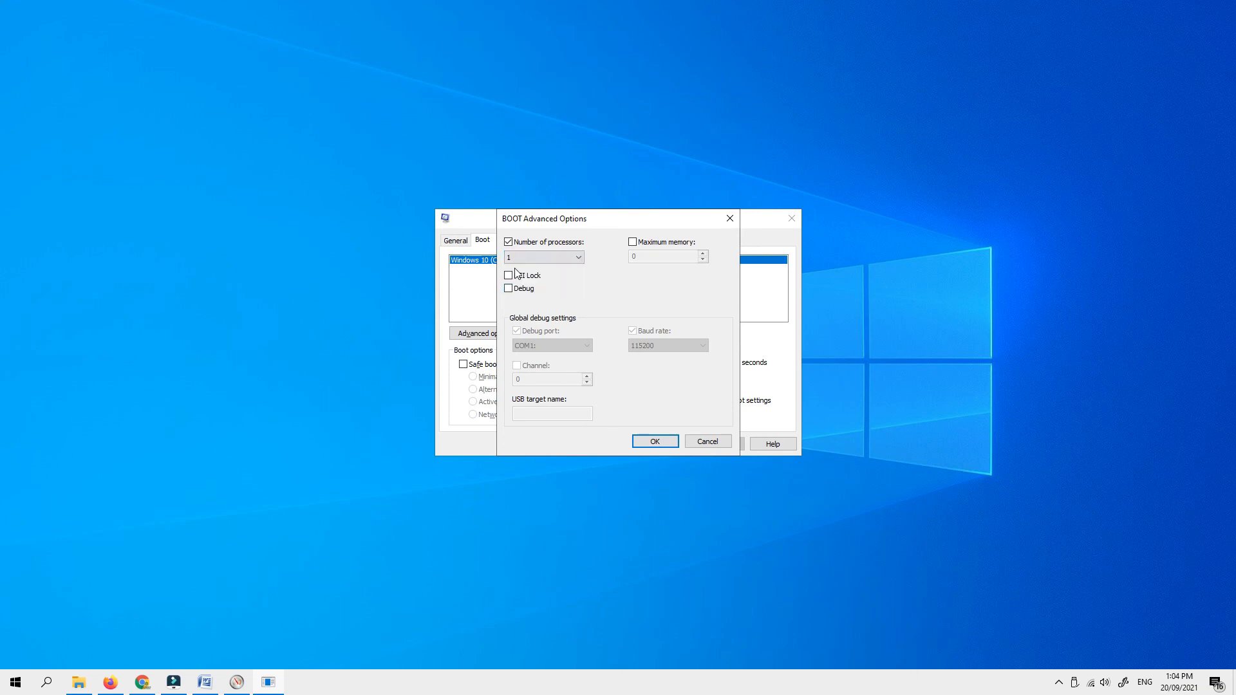
# - Disable the number of processors option, accept the advanced options, and apply the boot configuration
pyautogui.click(509, 241)
pyautogui.click(666, 442)
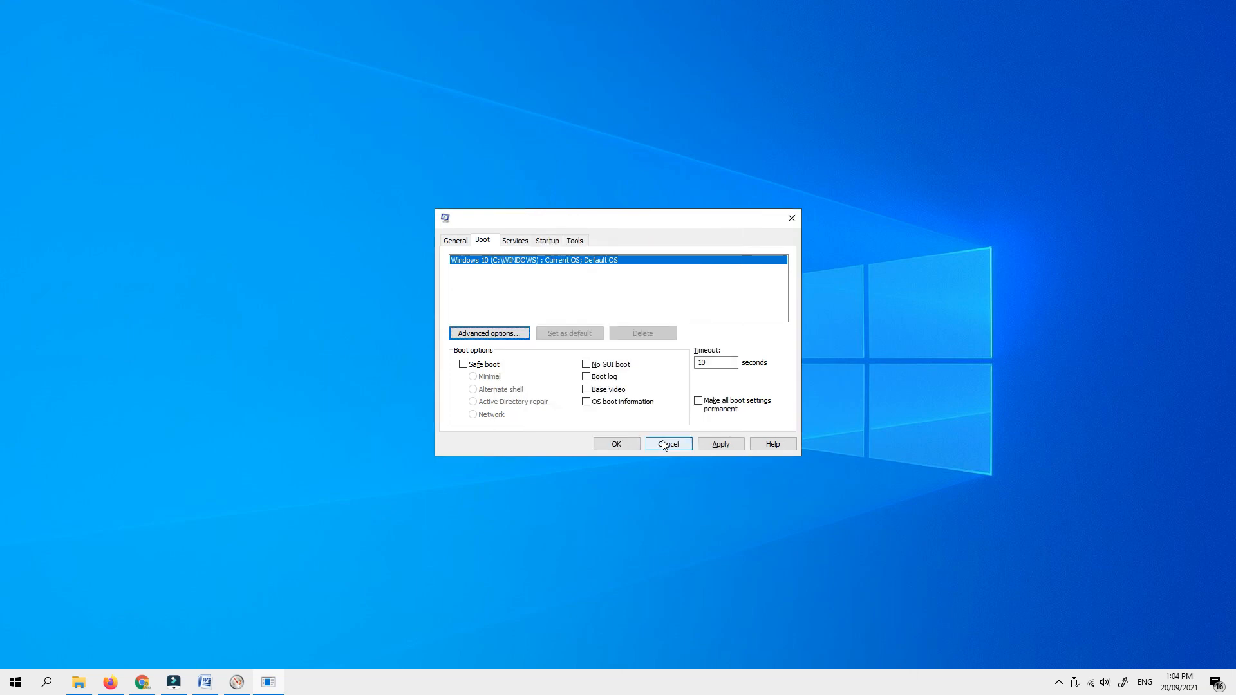
pyautogui.click(721, 443)
pyautogui.click(617, 444)
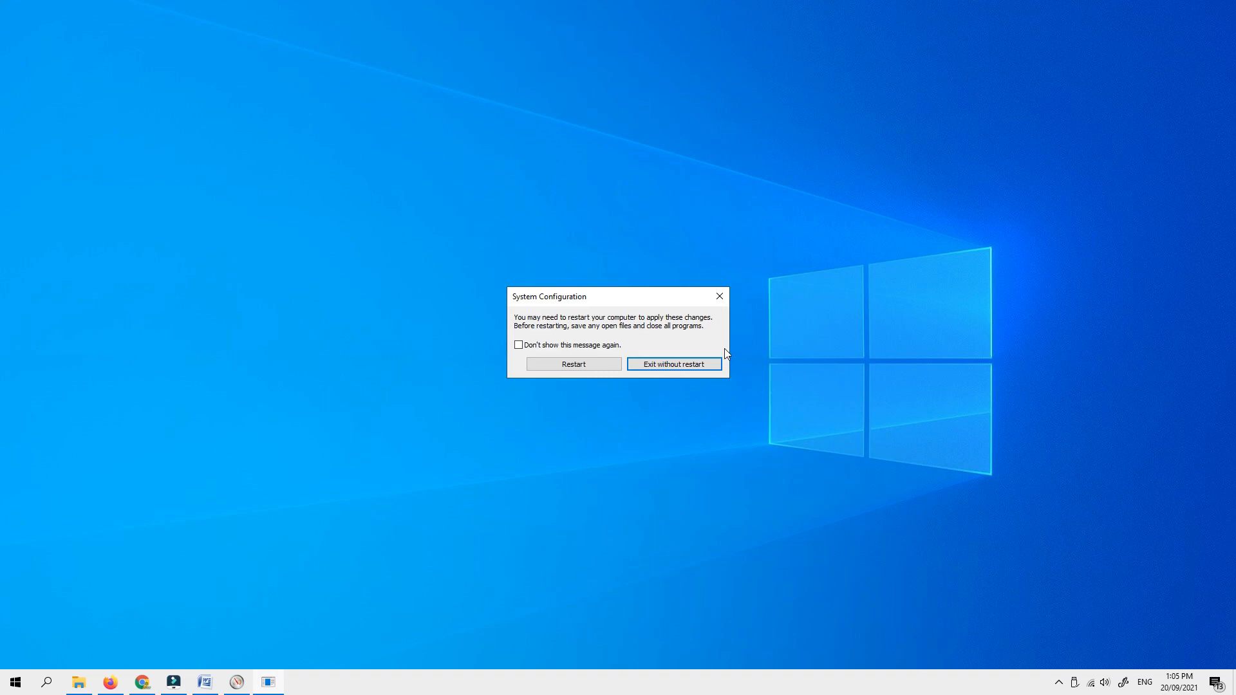
pyautogui.moveTo(604, 297); pyautogui.dragTo(673, 291)
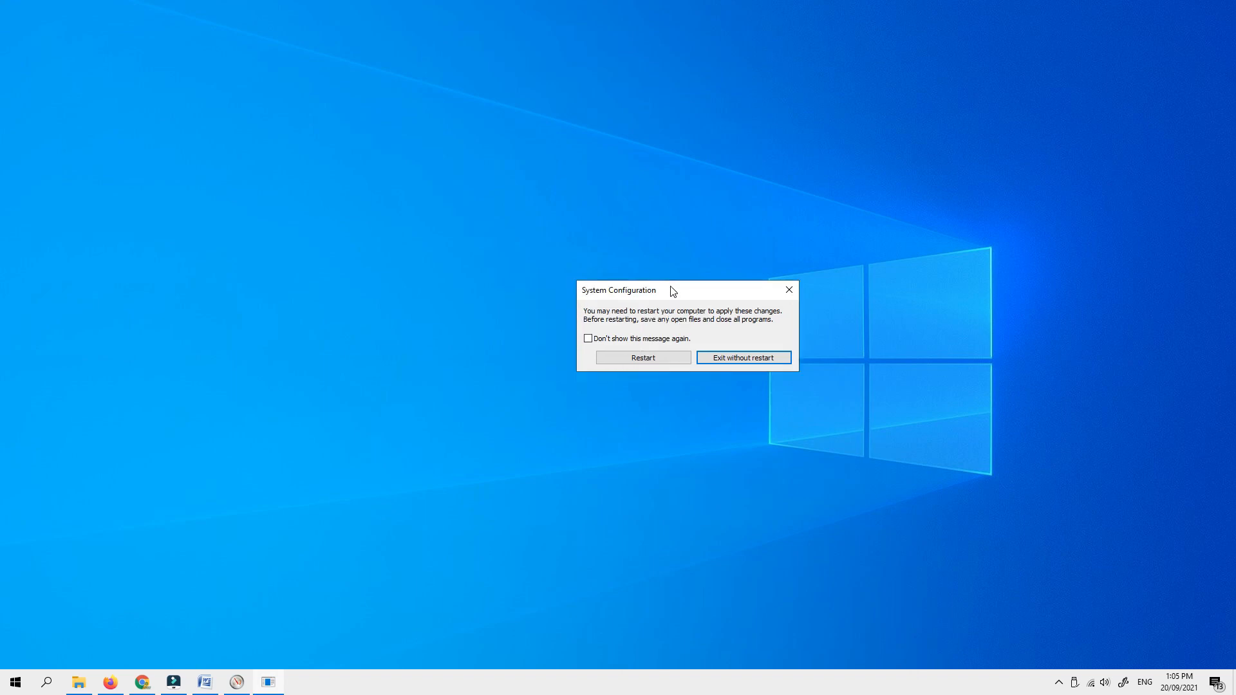